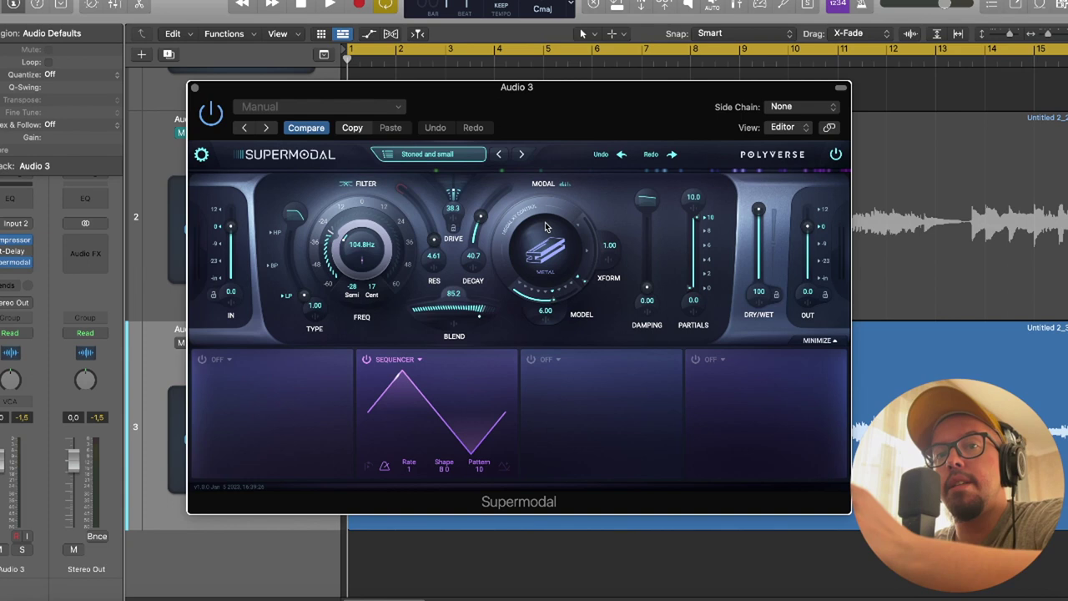
mouse_move(574, 86)
mouse_down()
mouse_move(506, 73)
mouse_move(589, 75)
mouse_up()
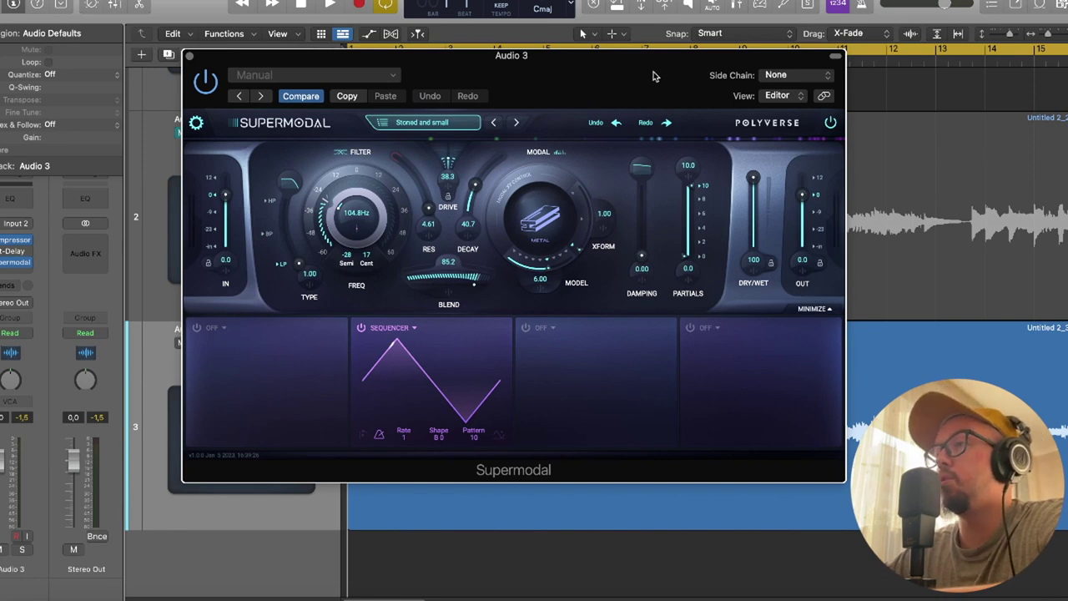
drag(626, 73, 540, 78)
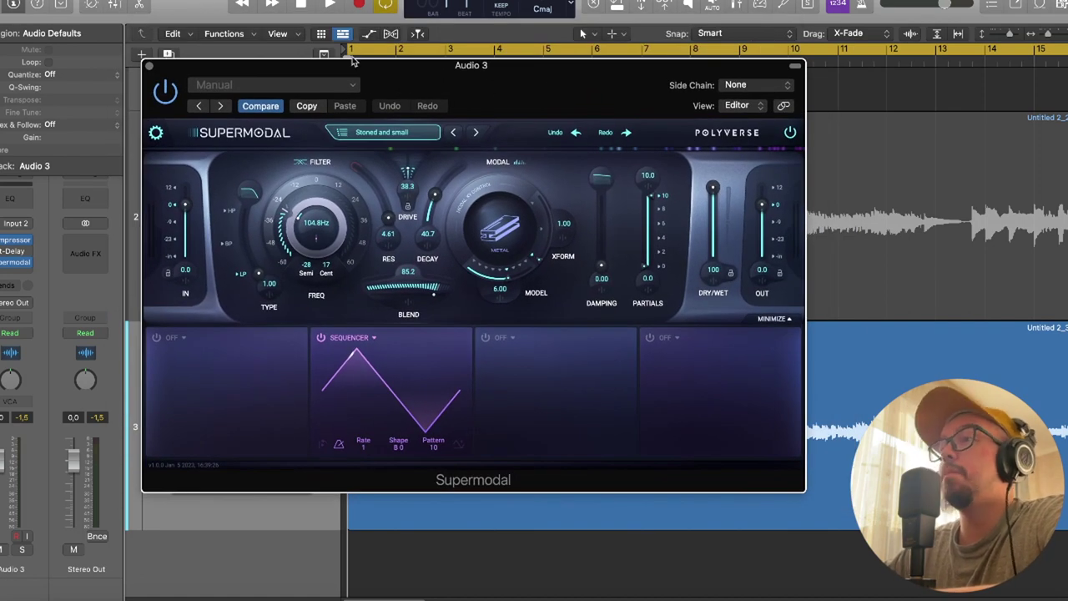
drag(468, 65, 474, 75)
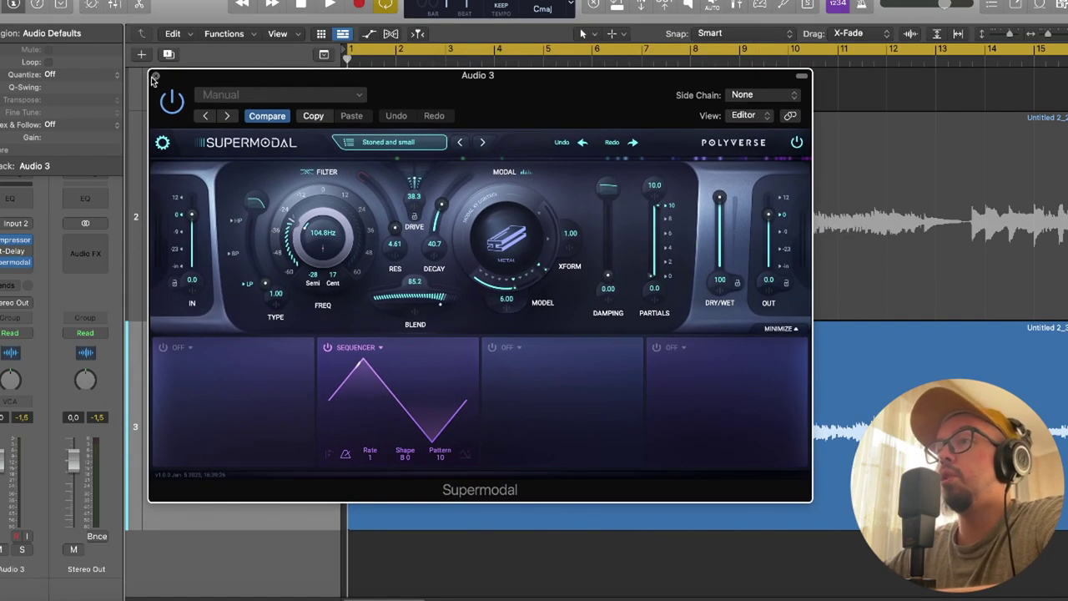
drag(322, 83, 412, 82)
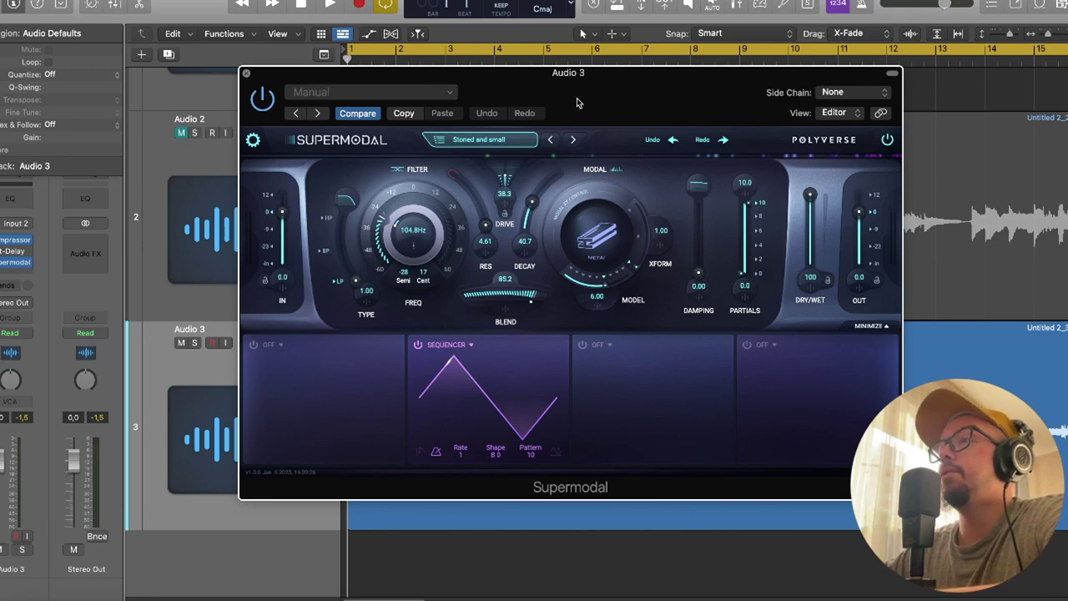
Close the Supermodal window and play back the Audio 3 region from its beginning.
key(super+w)
drag(1006, 36, 1003, 35)
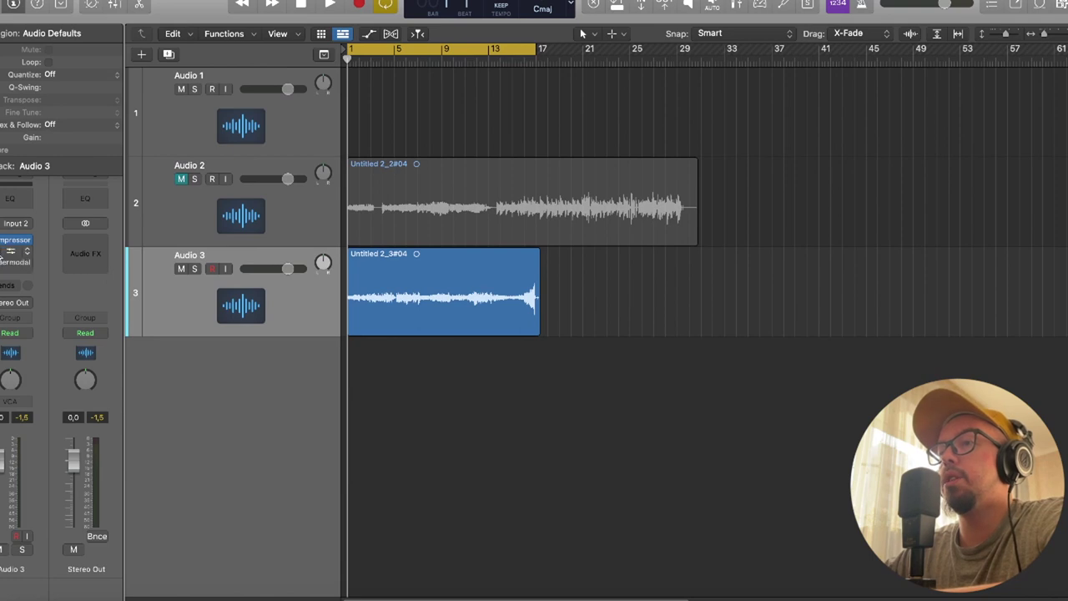
key(space)
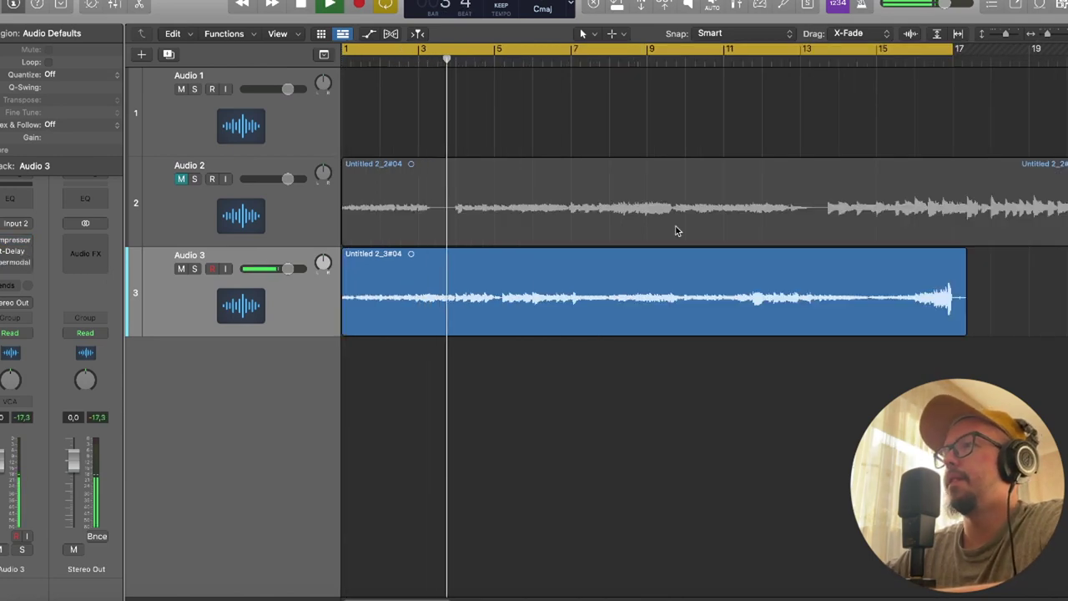
key(space)
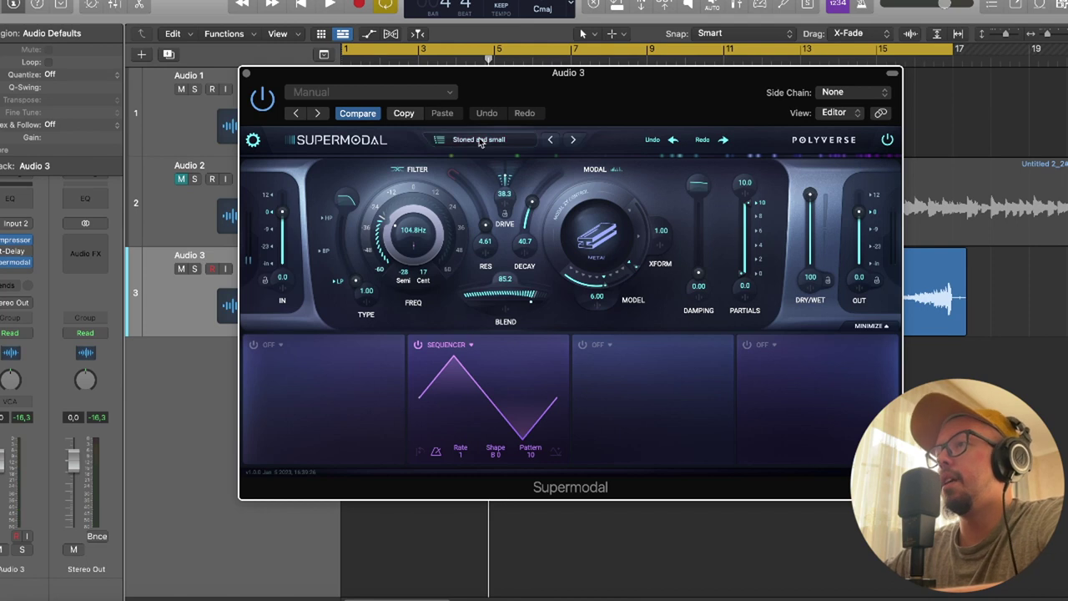
Look over the Subtle bank in Supermodal's preset browser.
click(481, 140)
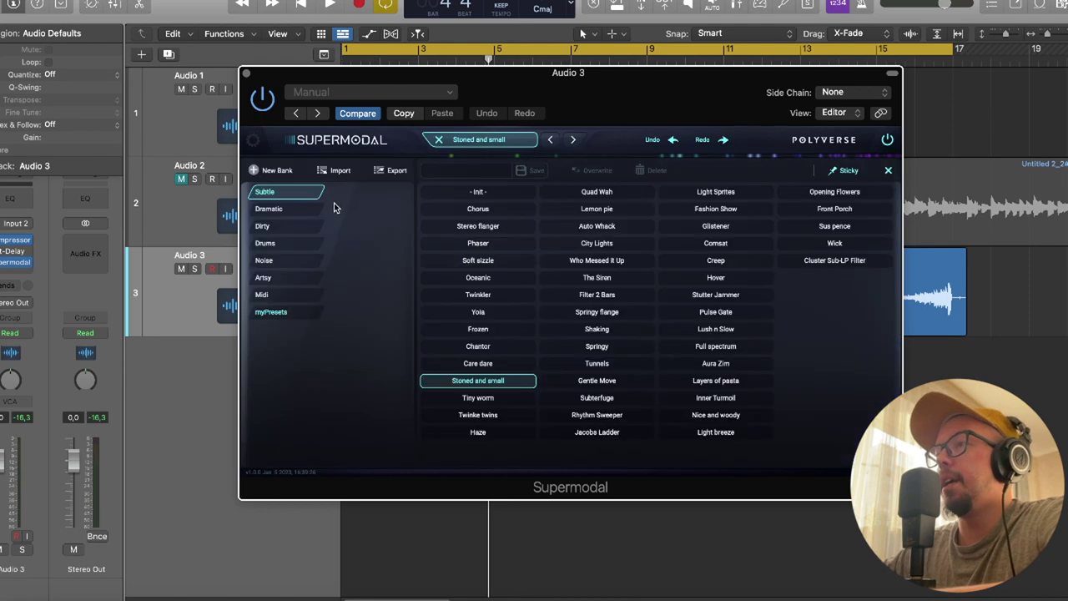
click(492, 141)
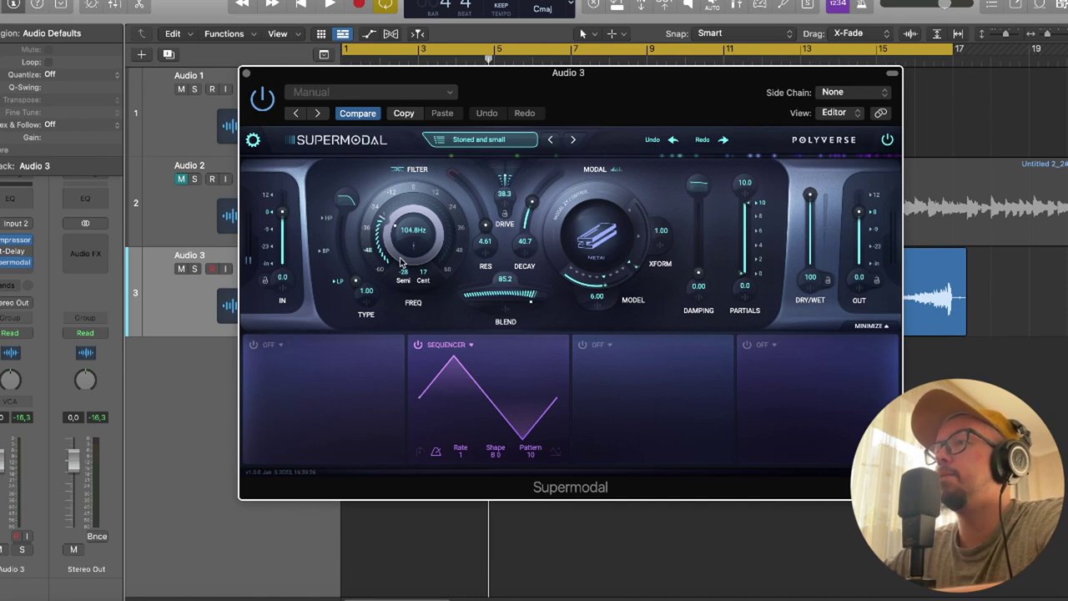
Set Supermodal's filter type to 1.17, frequency offset to 2 semitones 19 cents, resonance to 34.0 and blend to 69.7.
drag(354, 285, 337, 218)
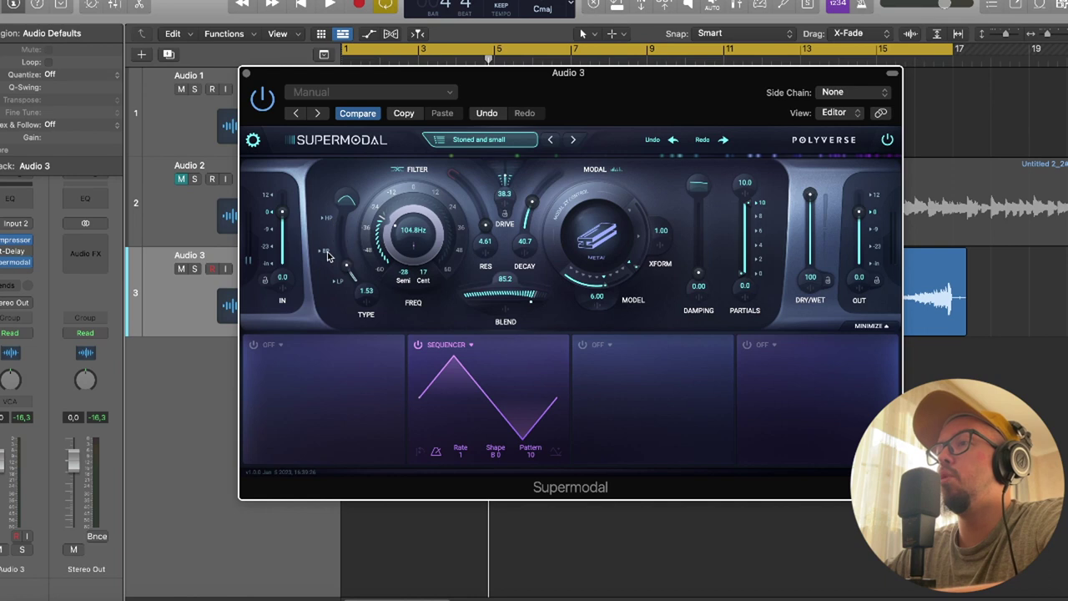
drag(330, 235, 339, 261)
drag(390, 227, 372, 213)
drag(455, 233, 365, 224)
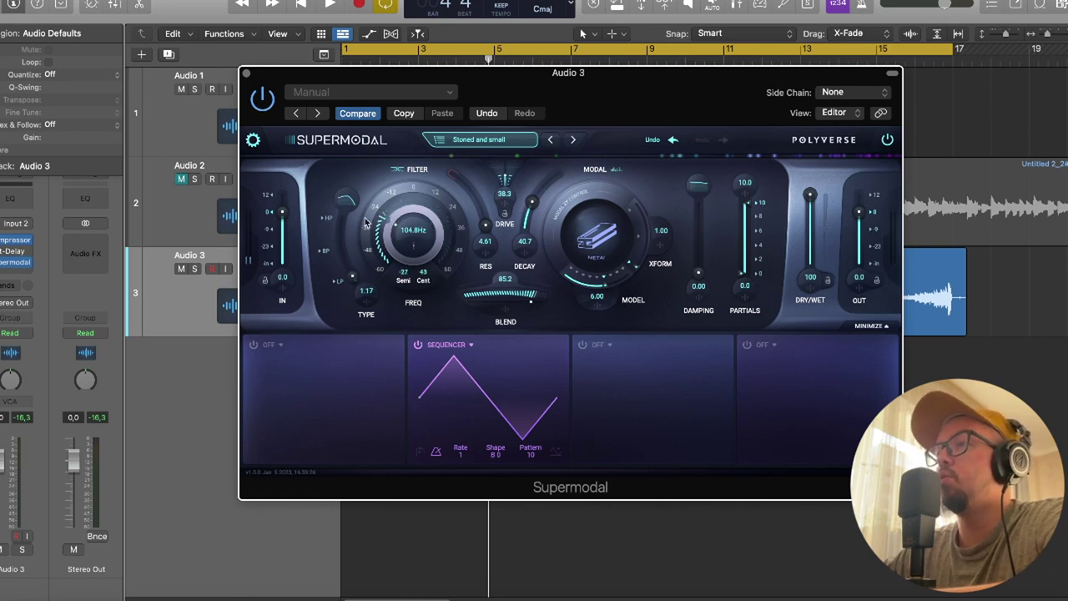
drag(454, 207, 362, 228)
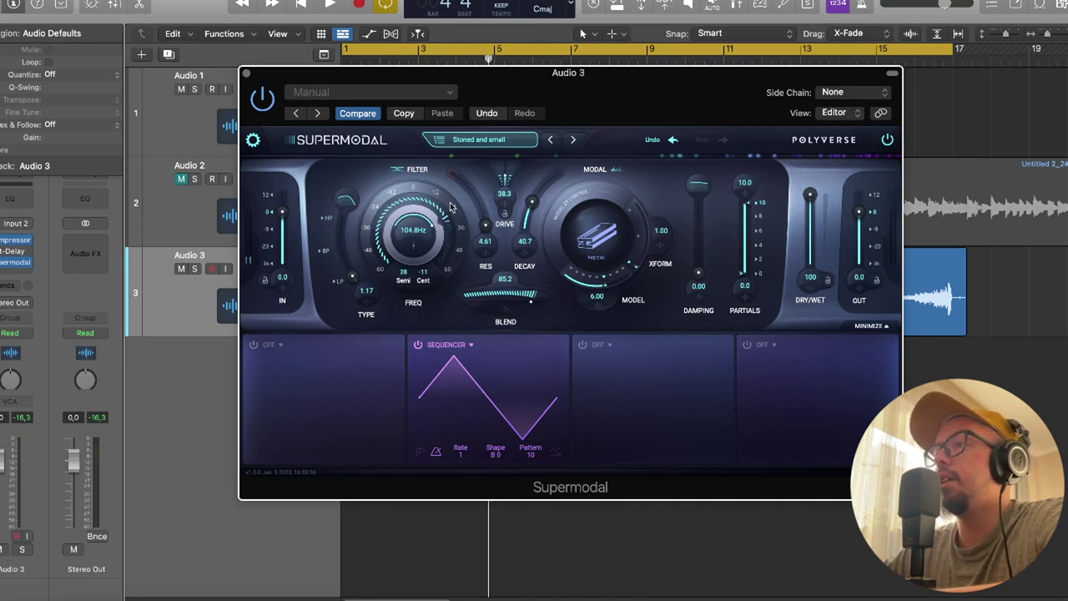
drag(455, 213, 486, 248)
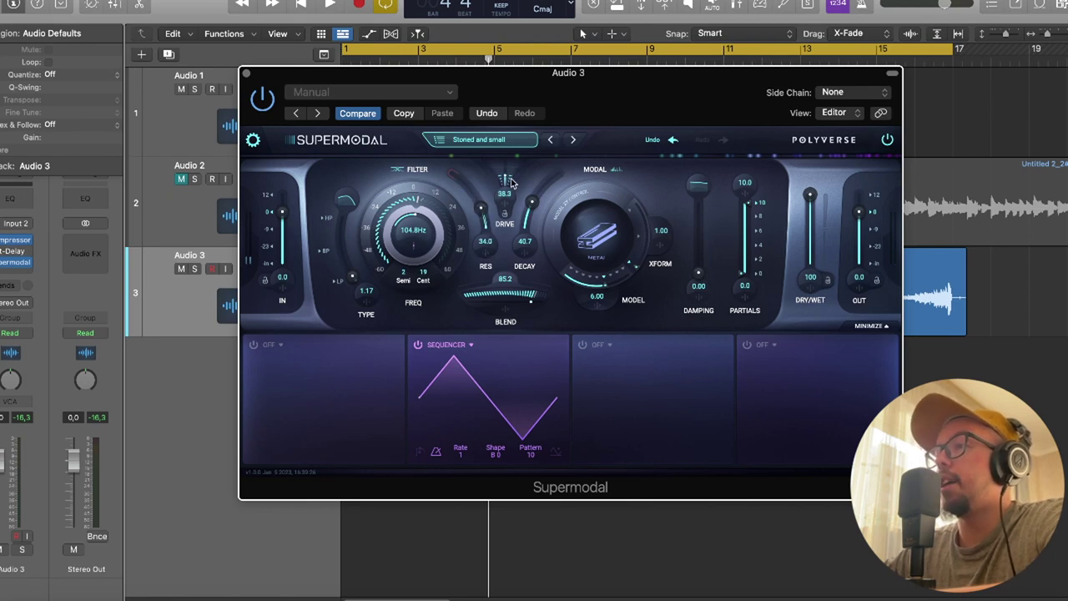
drag(531, 302, 522, 288)
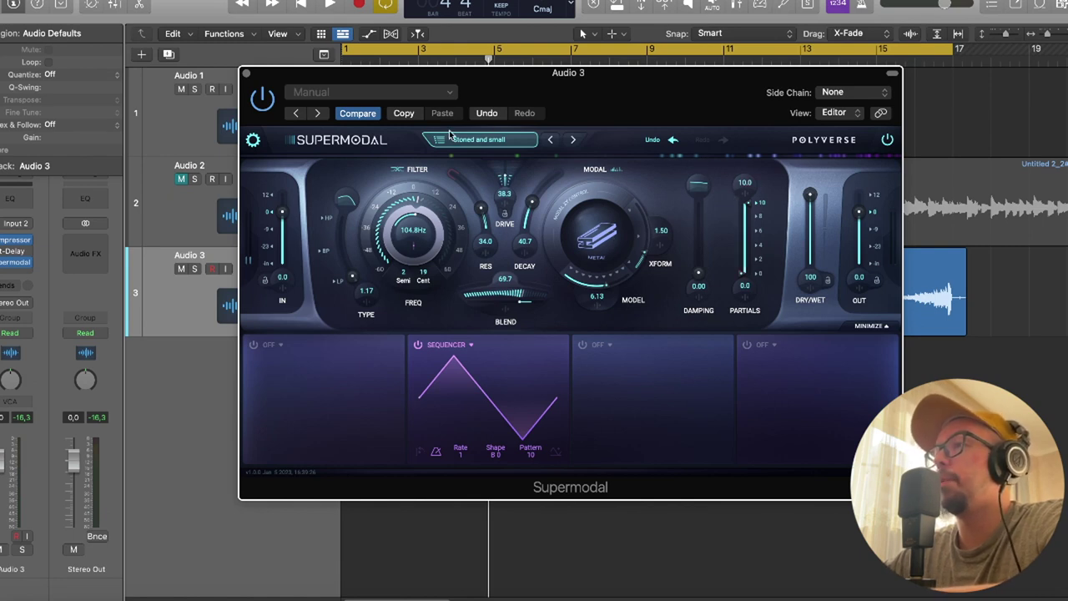
Load the Chorus preset from Supermodal's Subtle bank and audition the following presets up to Twinkler during playback.
click(492, 138)
click(469, 210)
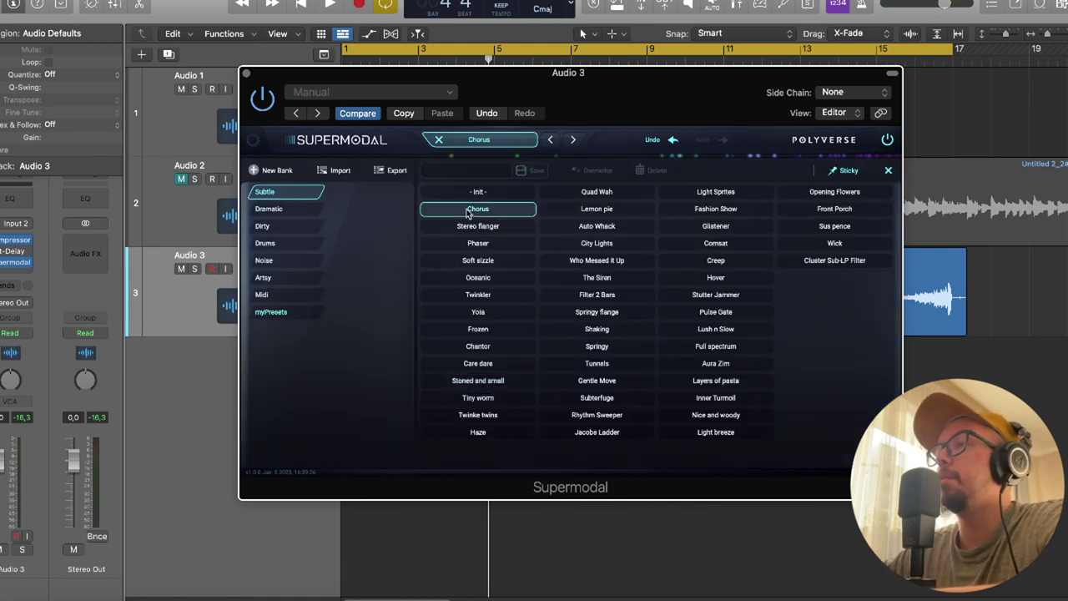
mouse_move(575, 84)
mouse_down()
mouse_move(530, 221)
mouse_move(561, 98)
mouse_up()
click(453, 166)
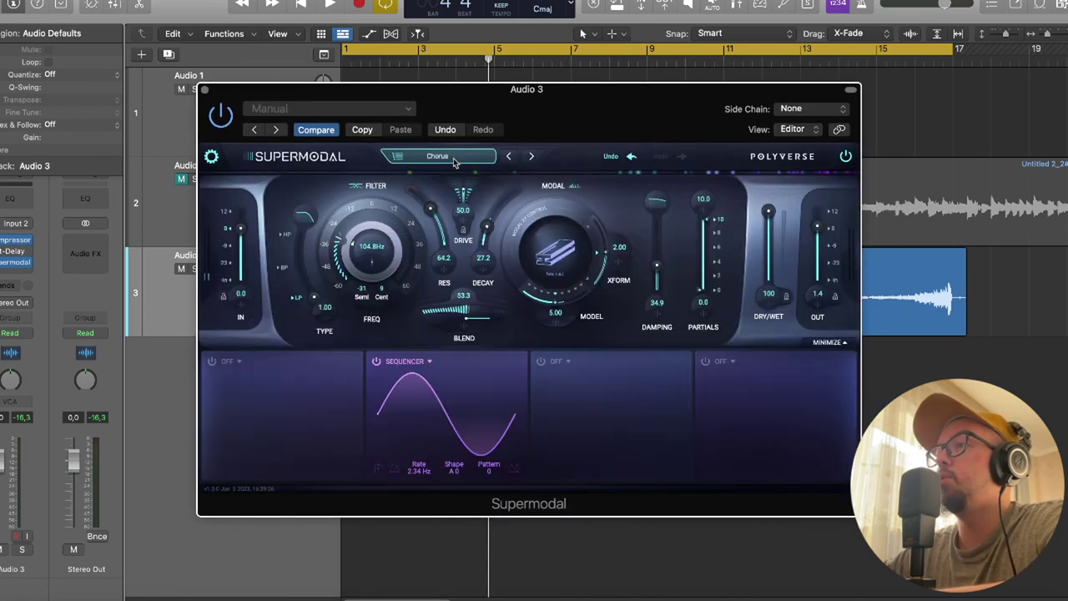
key(space)
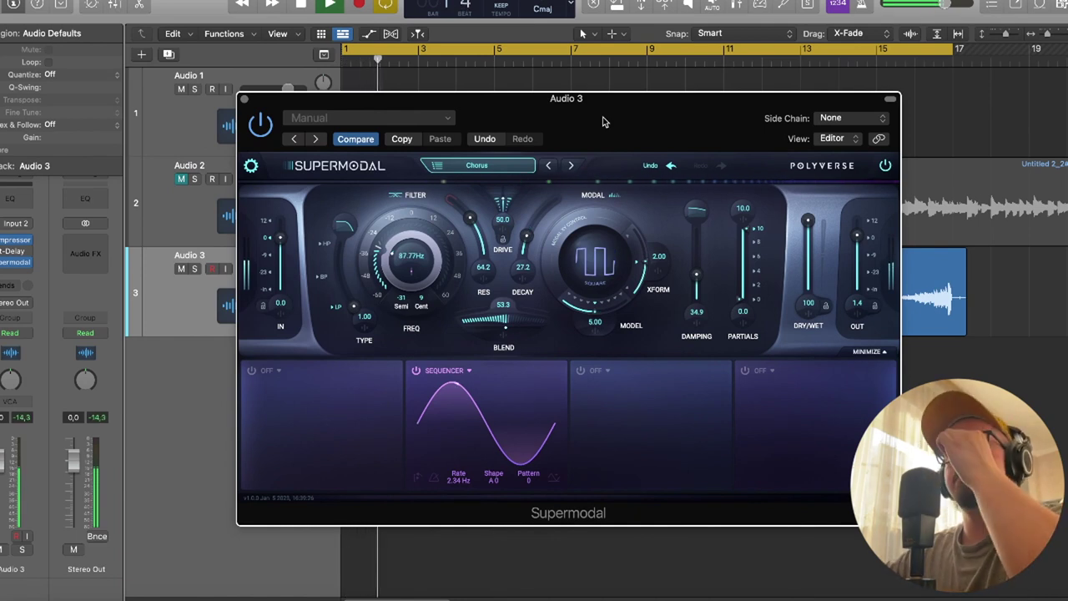
click(570, 167)
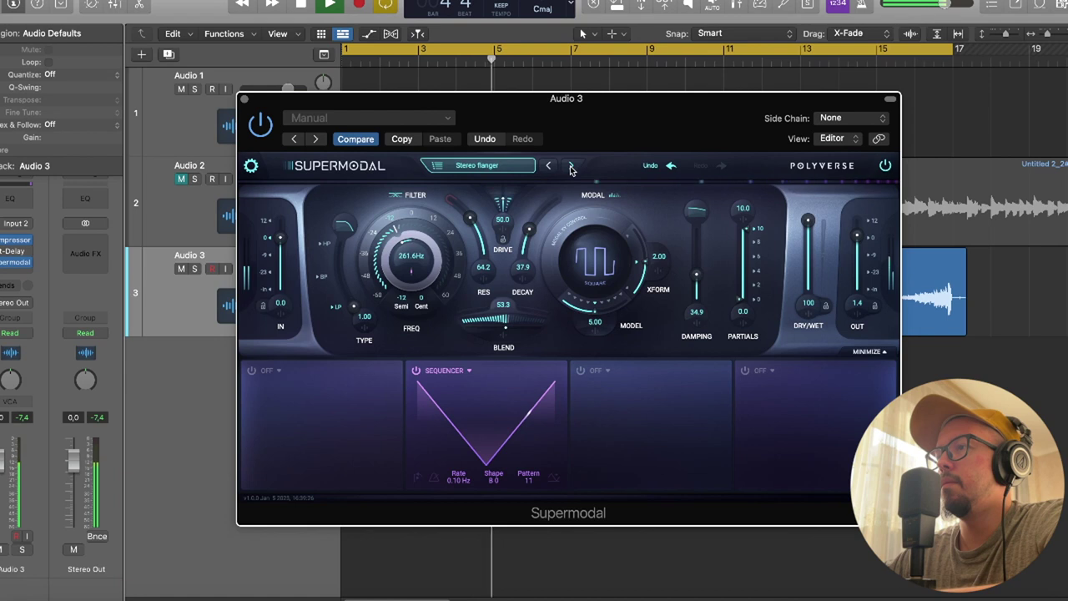
Insert a Compressor on the Stereo Out channel and enable its limiter.
click(86, 250)
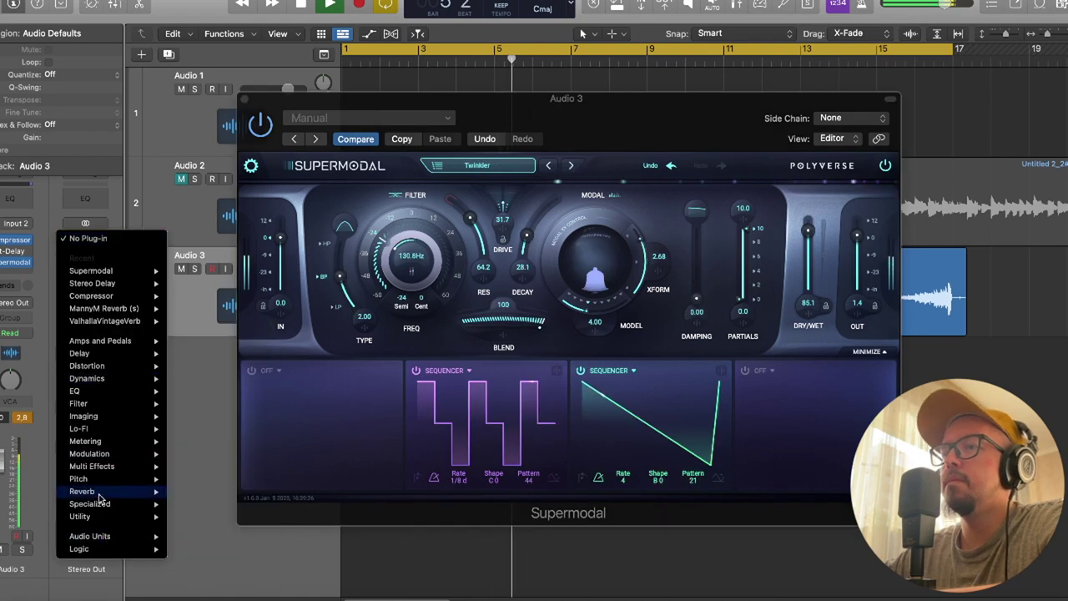
mouse_move(87, 378)
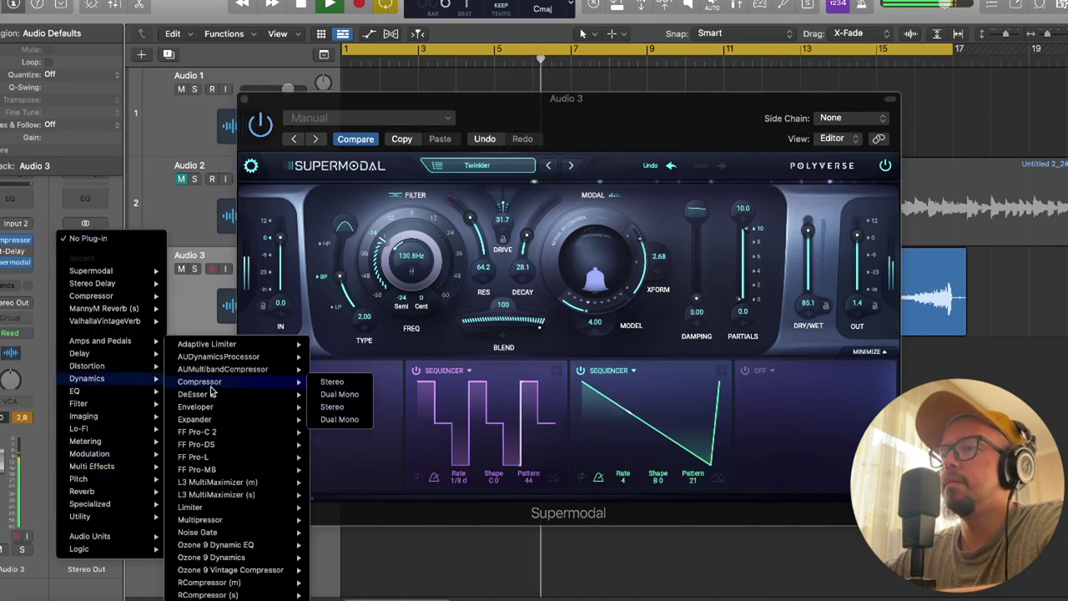
click(210, 383)
click(732, 260)
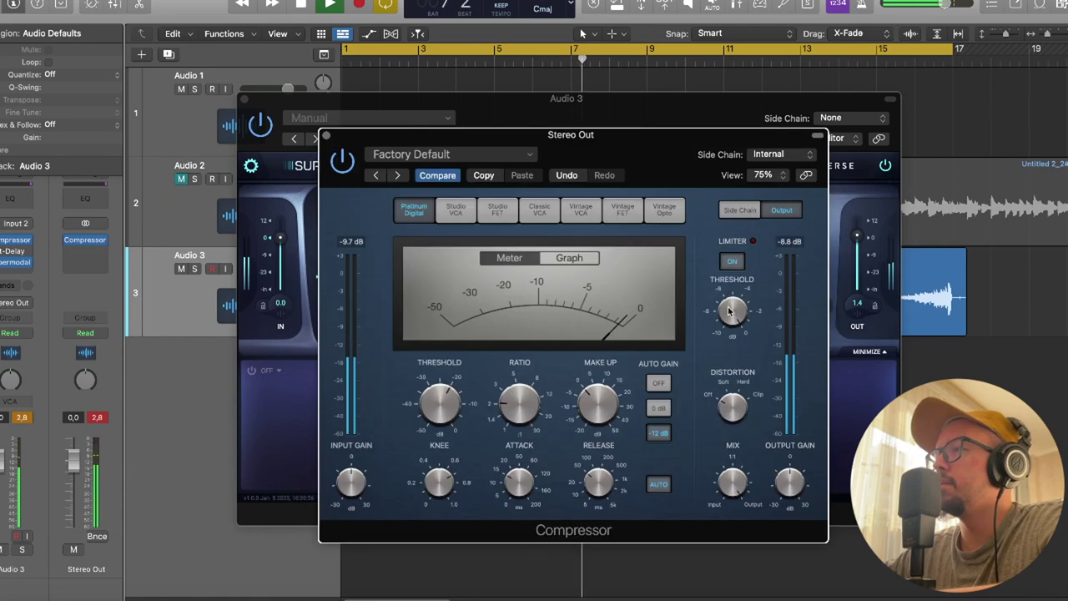
click(326, 135)
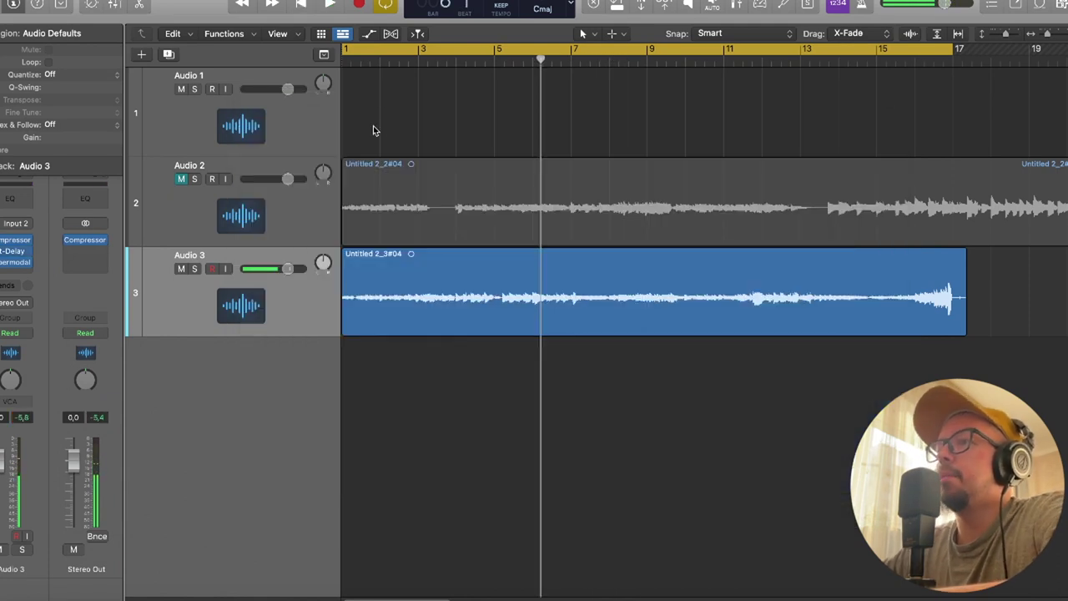
Add a soloed Drummer track with the Big Room kit below the Audio 3 track.
key(super+Left)
key(super+Left)
key(super+Left)
key(super+Left)
key(super+Left)
key(super+Left)
click(298, 286)
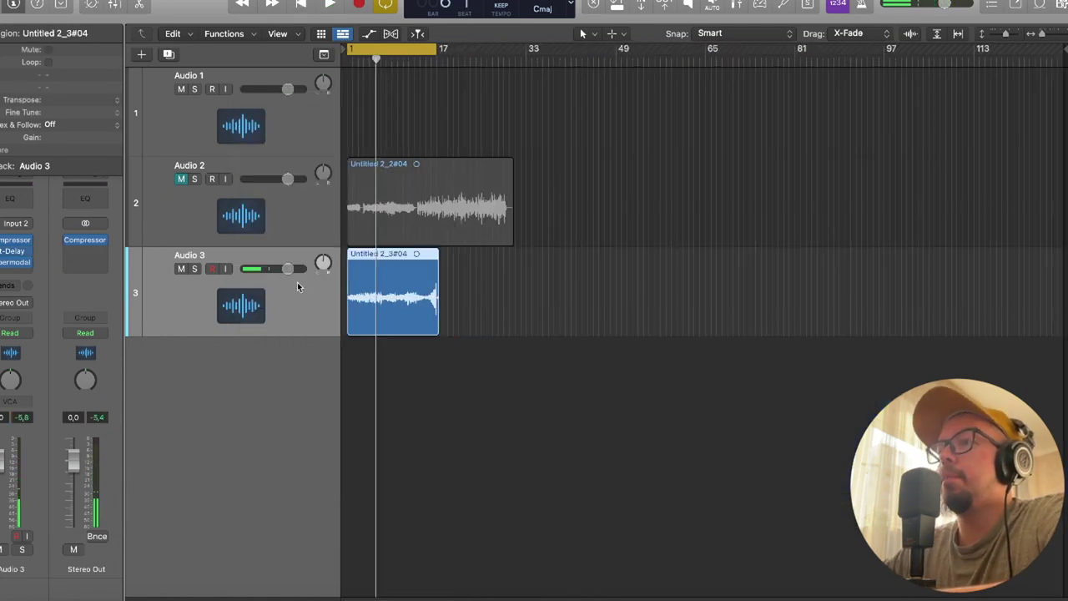
click(147, 53)
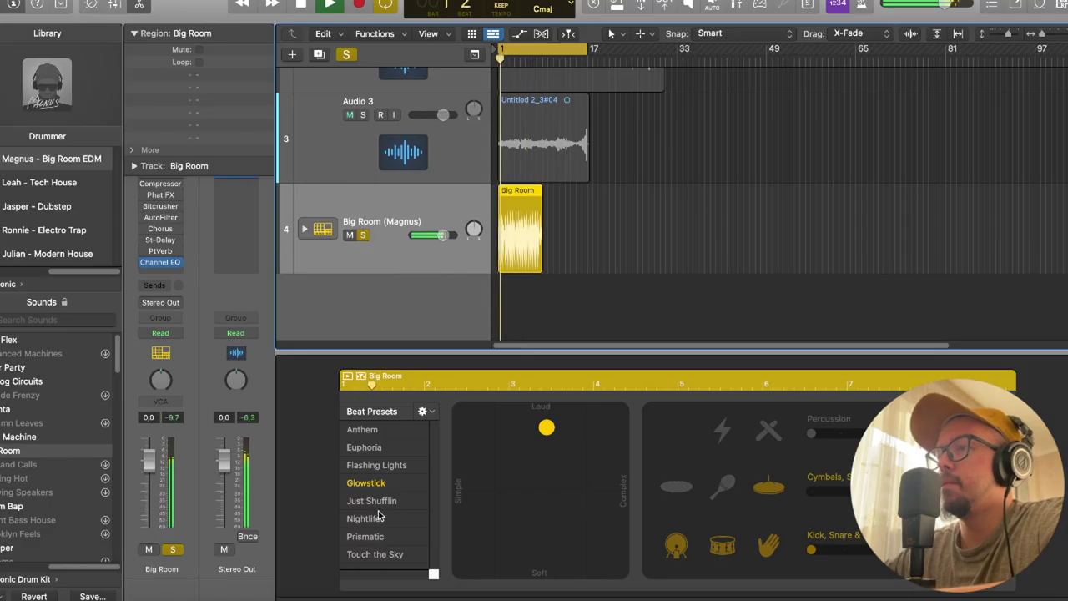
Audition the Nightlife and Touch the Sky beat presets and switch the drummer track's sound to Drum Synth Kit.
click(377, 518)
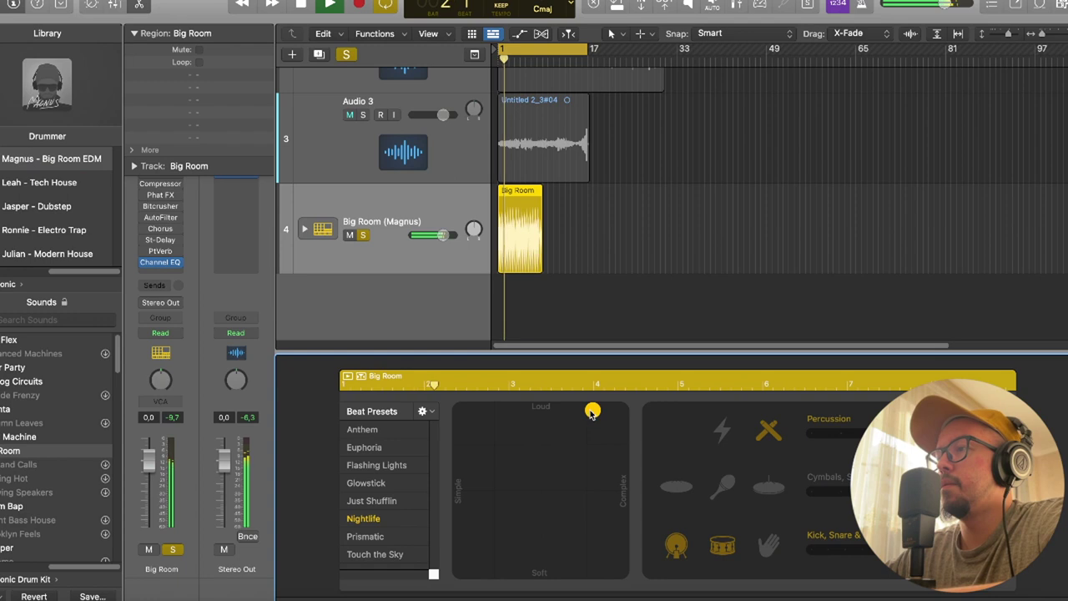
click(381, 556)
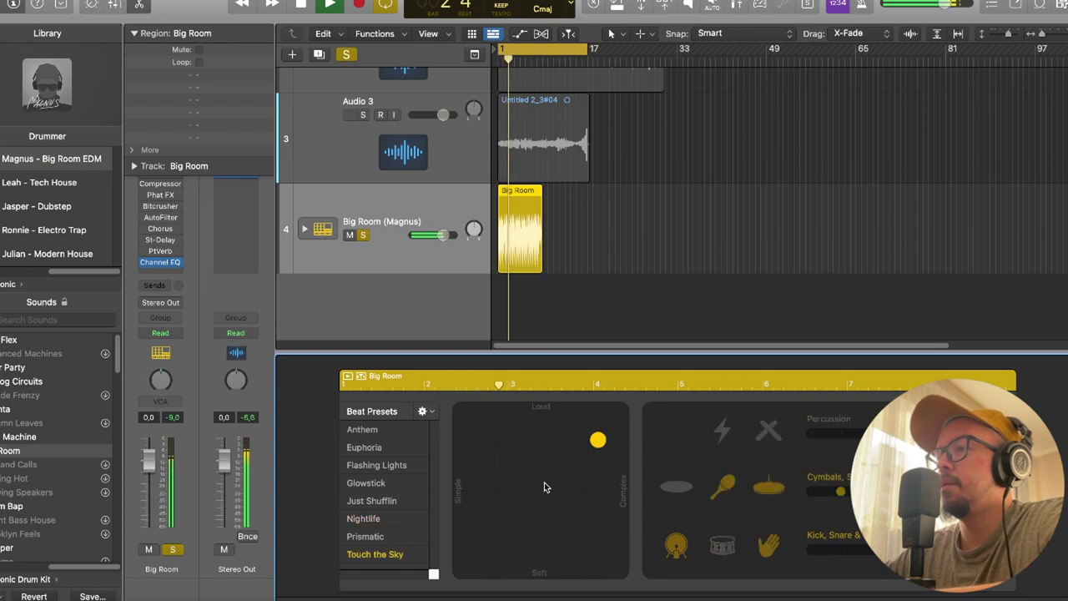
scroll(33, 468, down, 5)
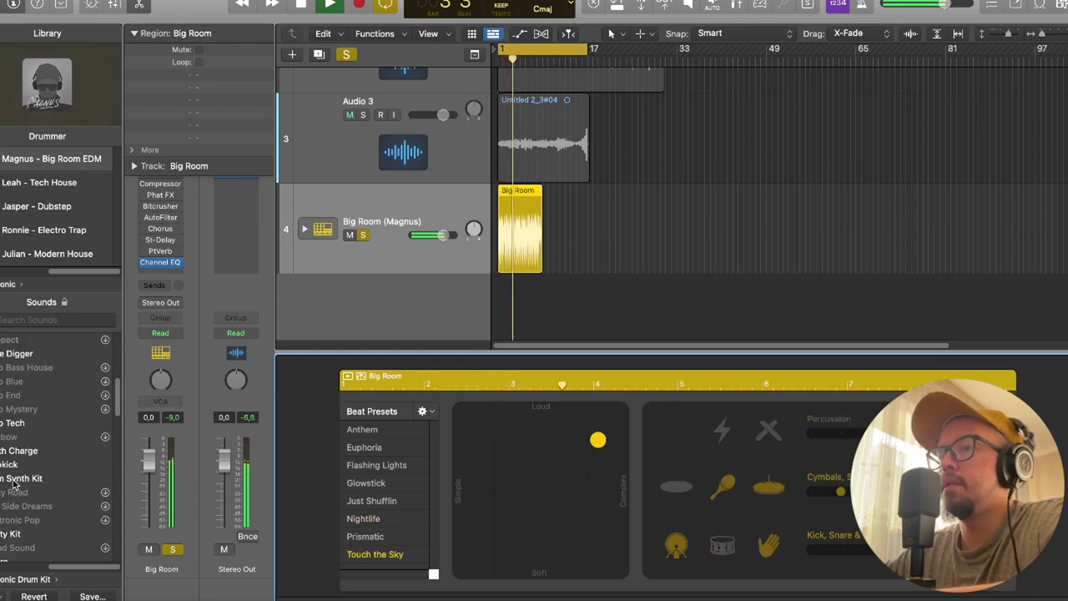
click(15, 478)
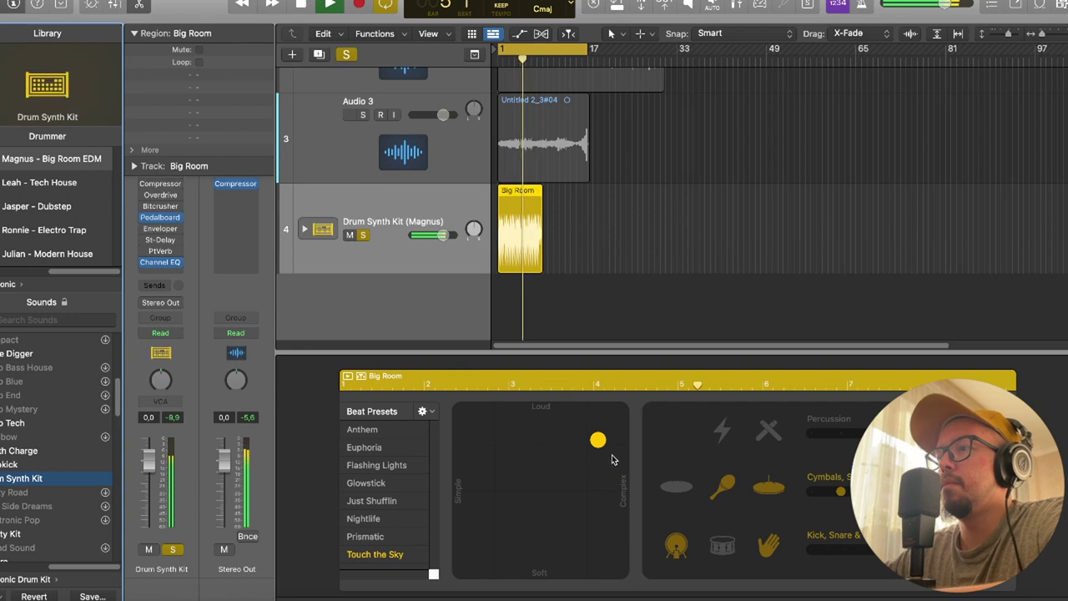
Return the drummer beat to the Glowstick preset and add a second drummer region directly after the Big Room region.
drag(604, 443, 559, 474)
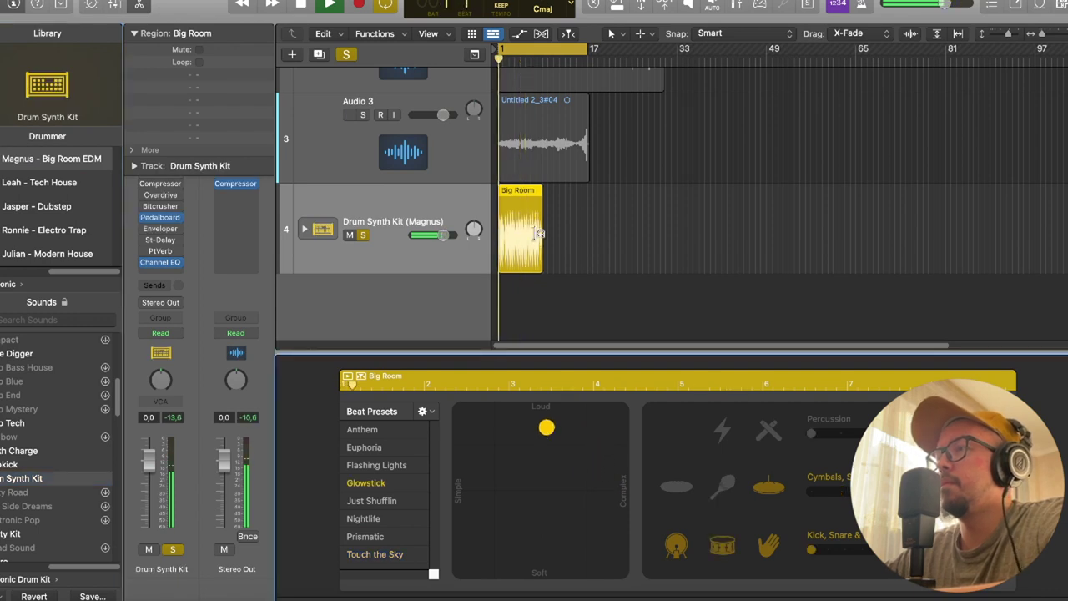
click(551, 230)
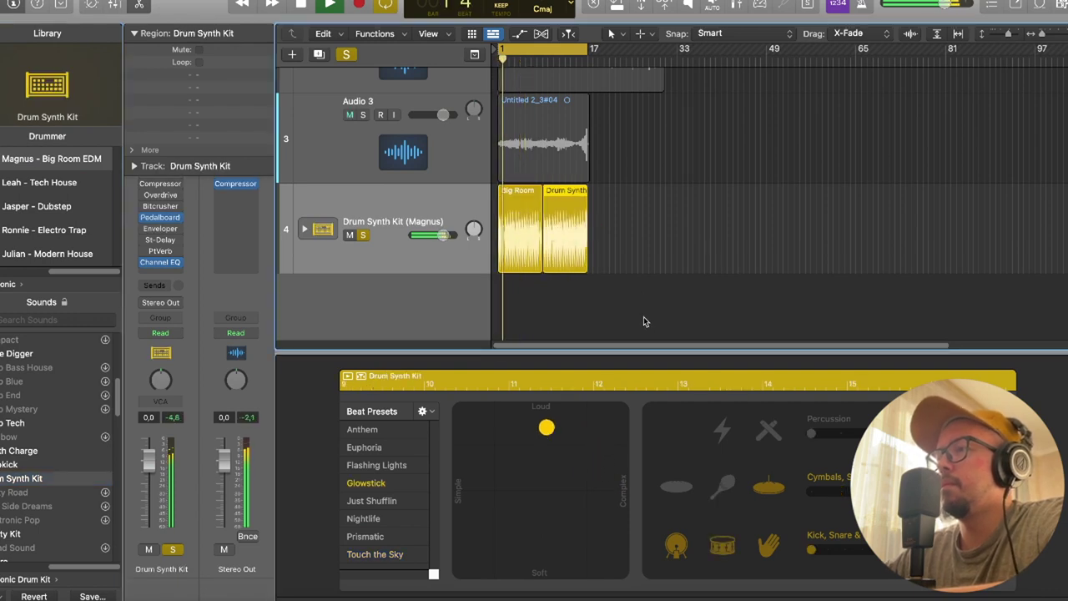
key(space)
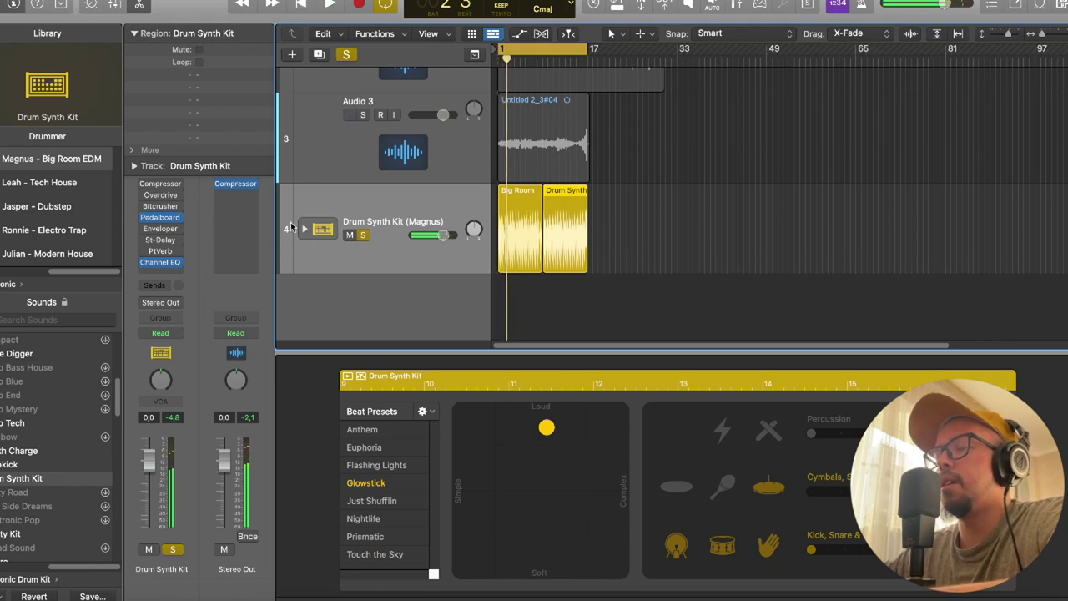
Copy the Supermodal plug-in from the Audio 3 channel onto the Drum Synth Kit channel in place of Enveloper.
key(x)
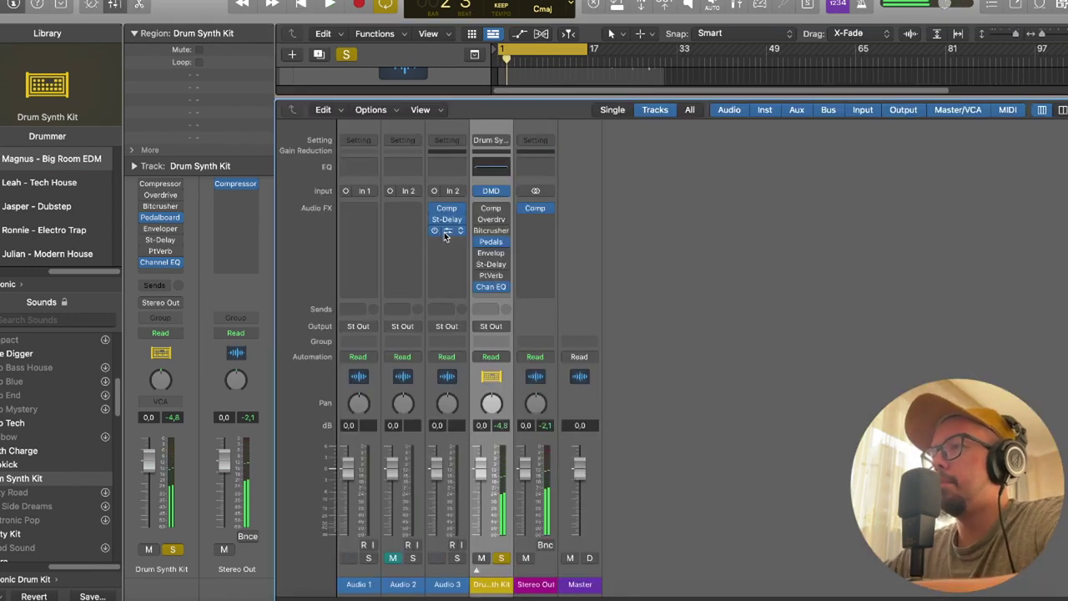
alt+click(488, 234)
drag(448, 232, 496, 253)
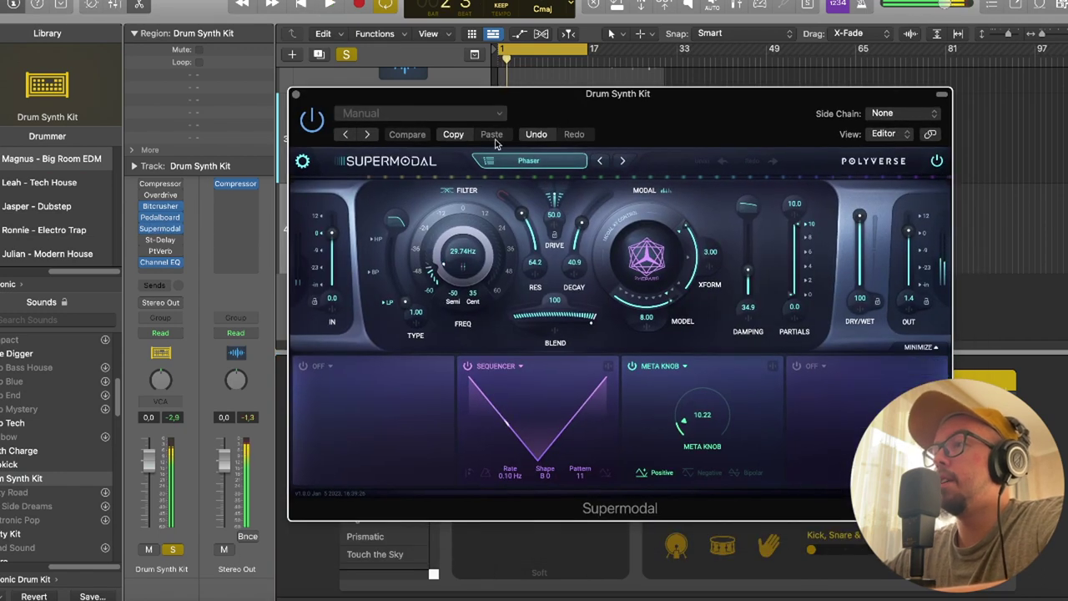
Load the Musical drums preset from Supermodal's Drums bank on the drum track and play it back.
click(534, 161)
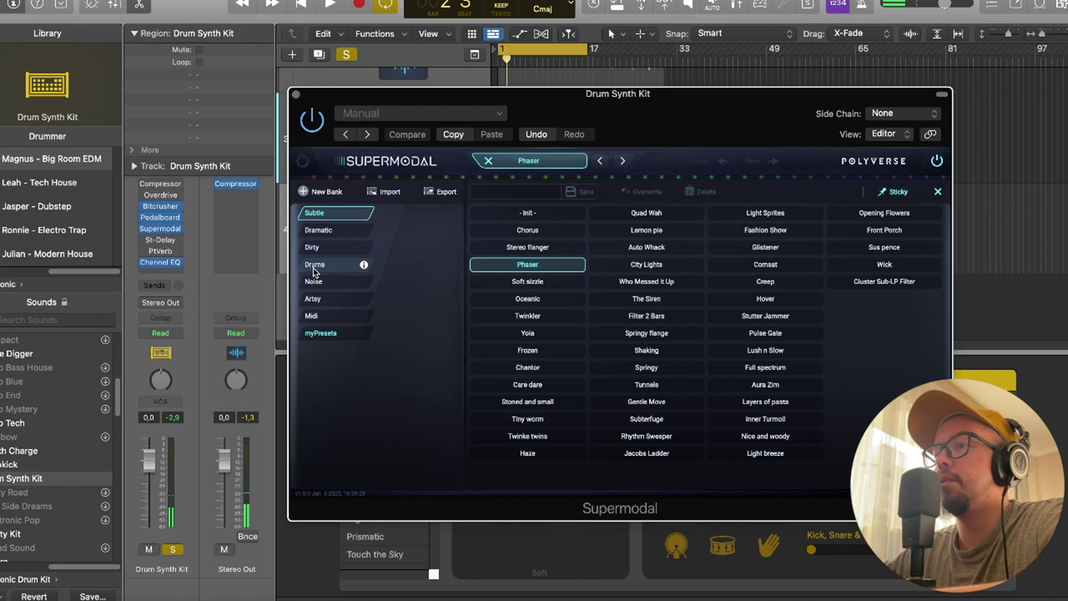
click(321, 263)
click(518, 216)
key(space)
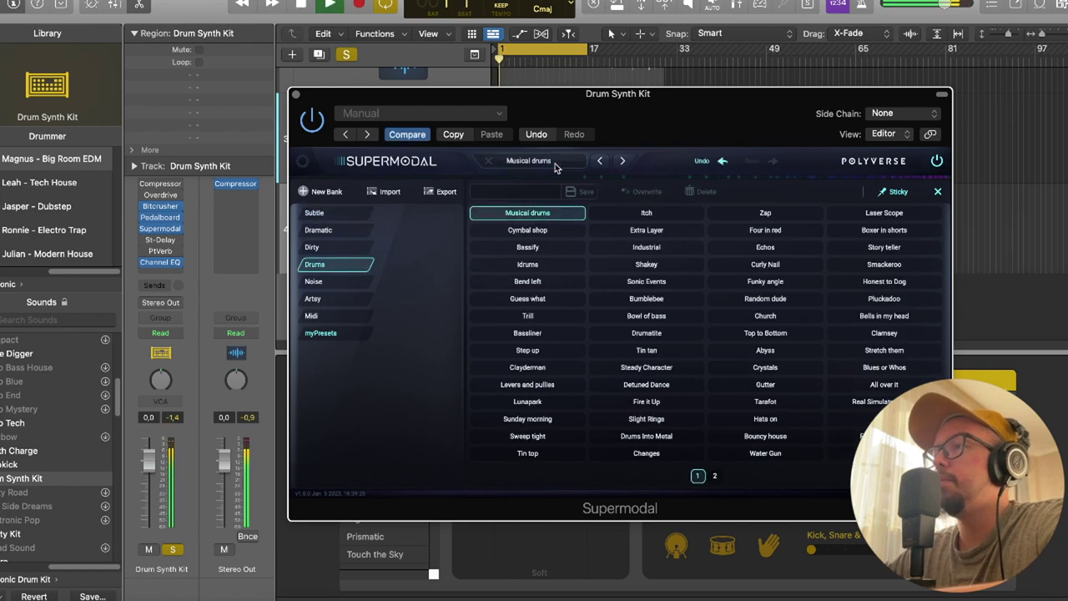
Audition further Supermodal drum presets including Bassify, Idrums and Bend left on the drum track, and close the plug-in window.
click(555, 164)
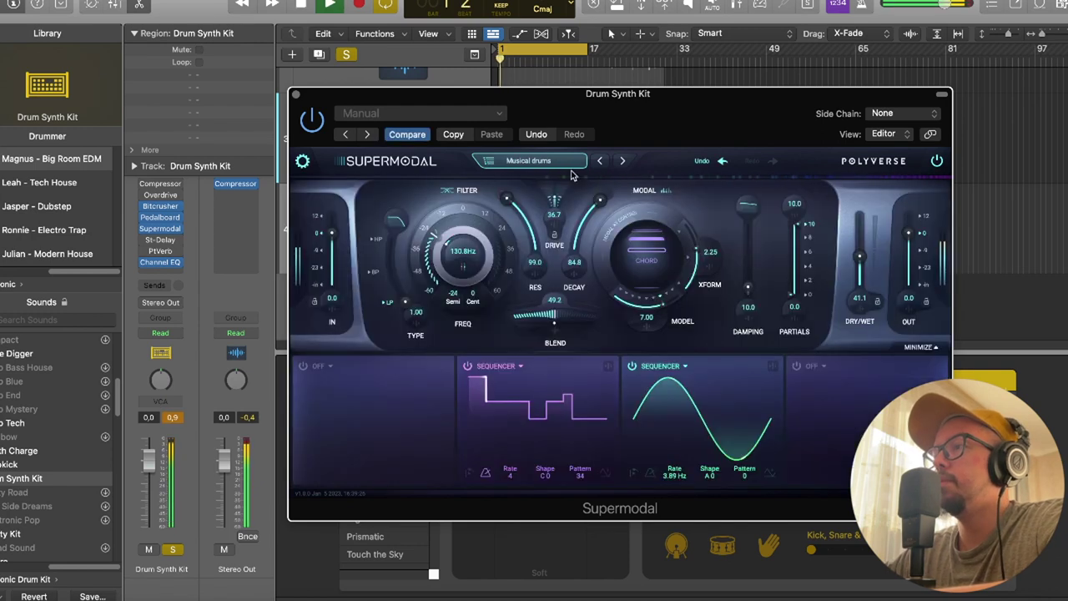
click(623, 162)
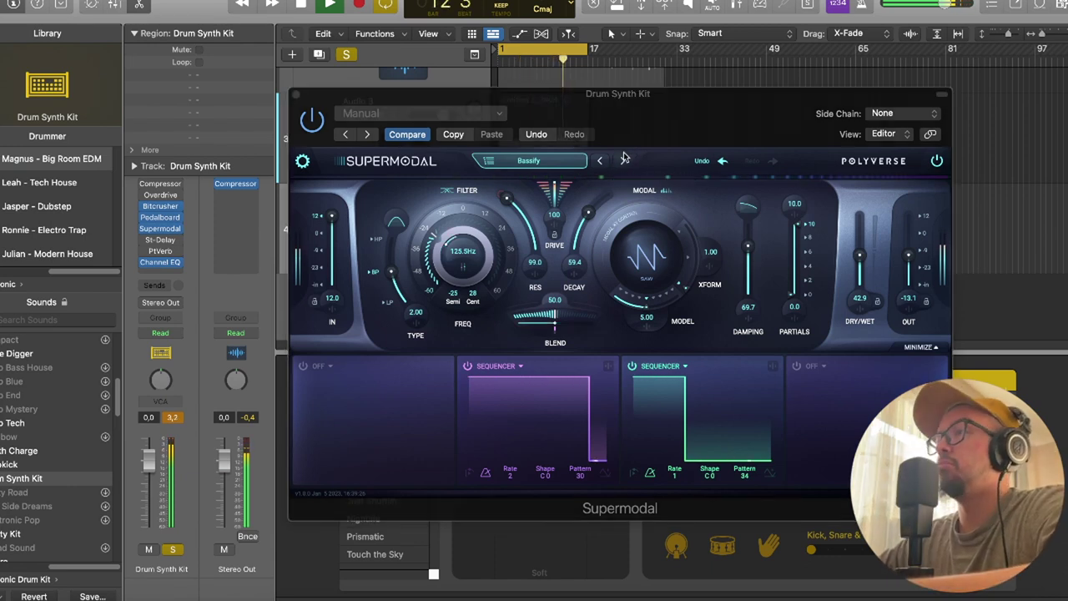
click(622, 161)
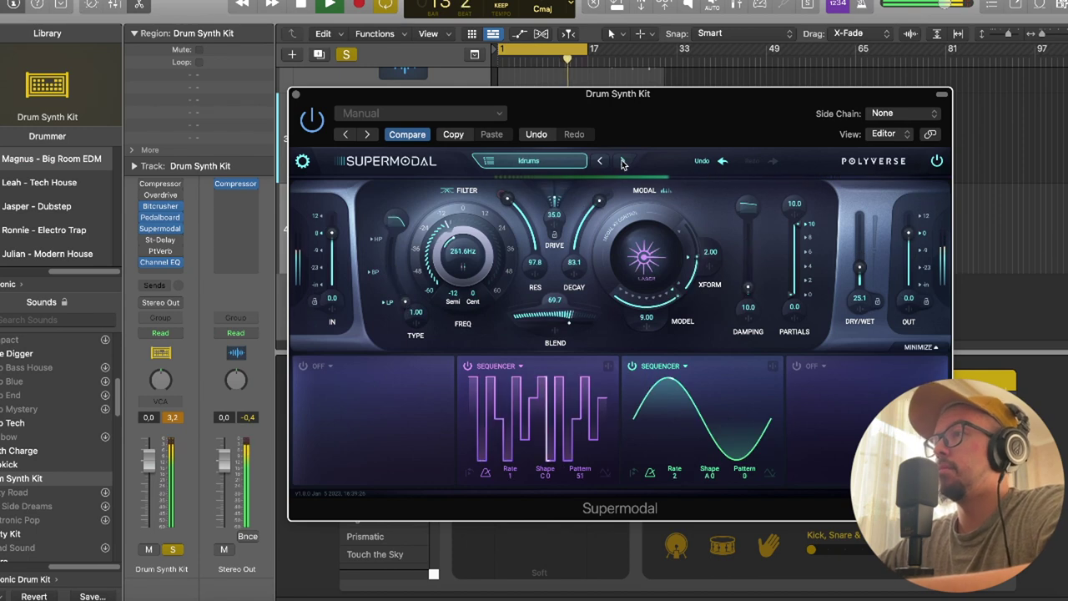
click(623, 162)
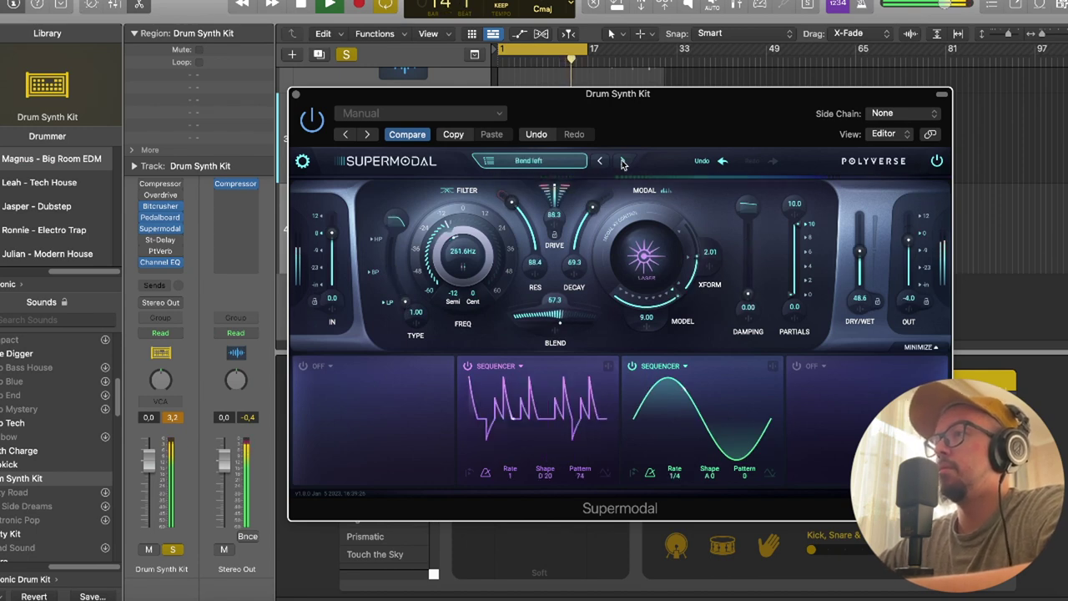
click(623, 161)
click(623, 162)
click(296, 94)
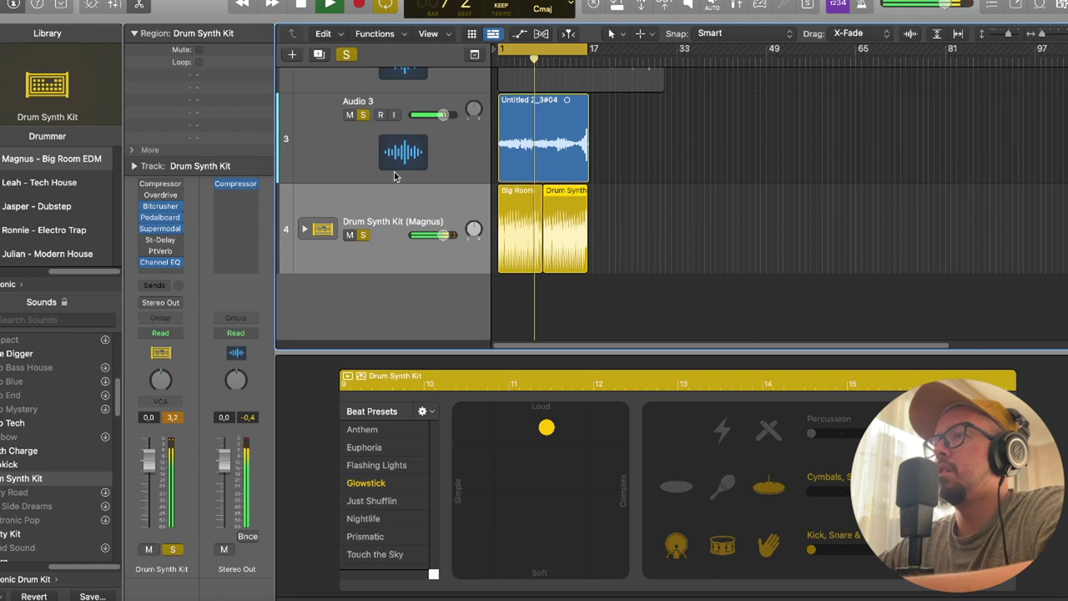
Hide the drummer editor and add a Bus 4 send to the Audio 3 track.
key(e)
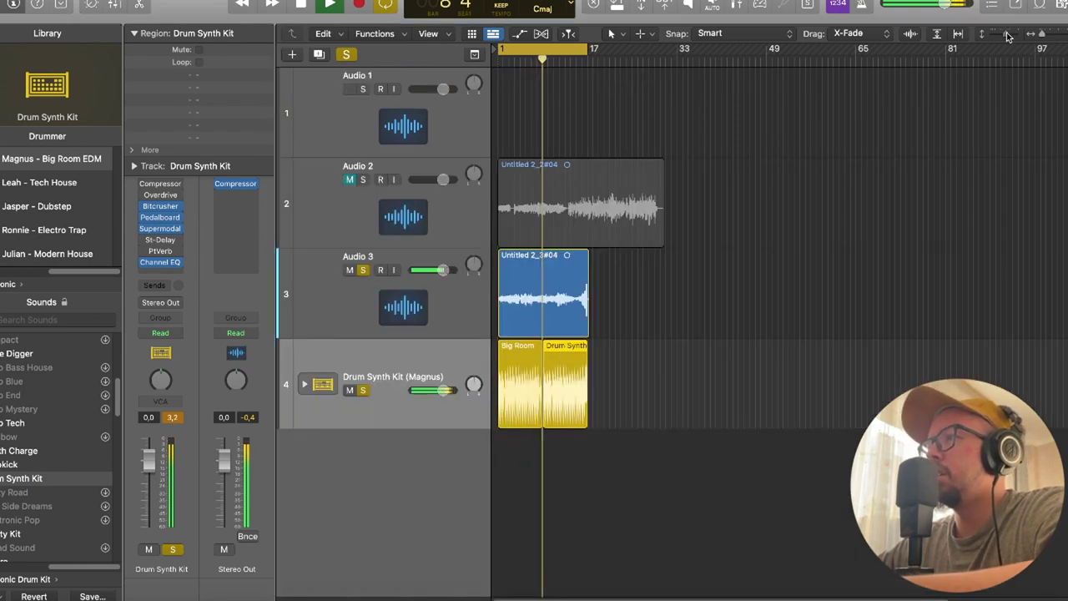
drag(1008, 37, 997, 40)
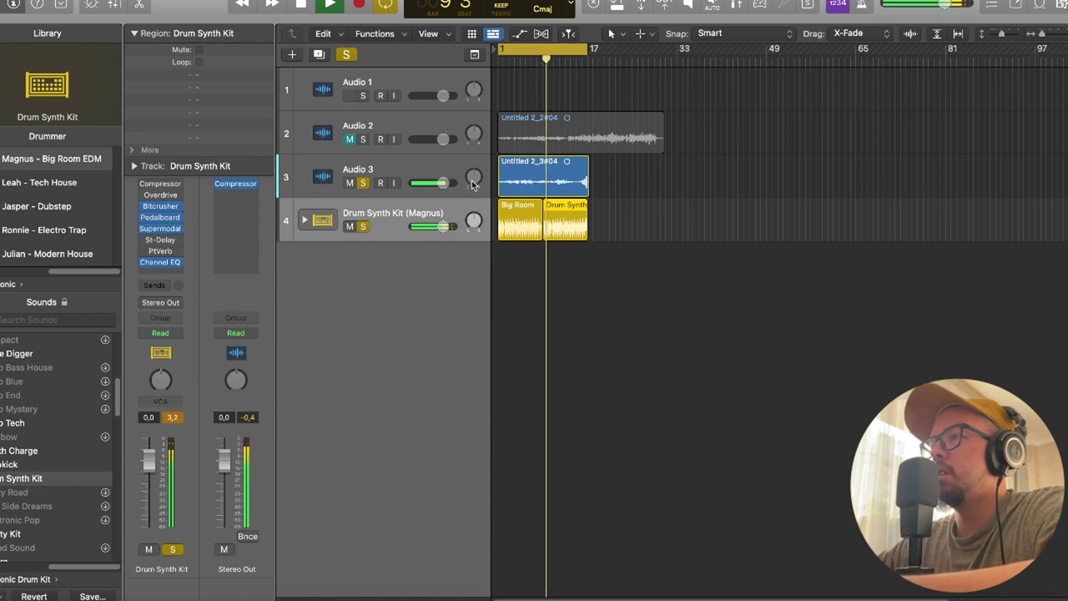
key(super+Right)
key(super+Right)
key(super+Right)
key(super+Right)
click(396, 173)
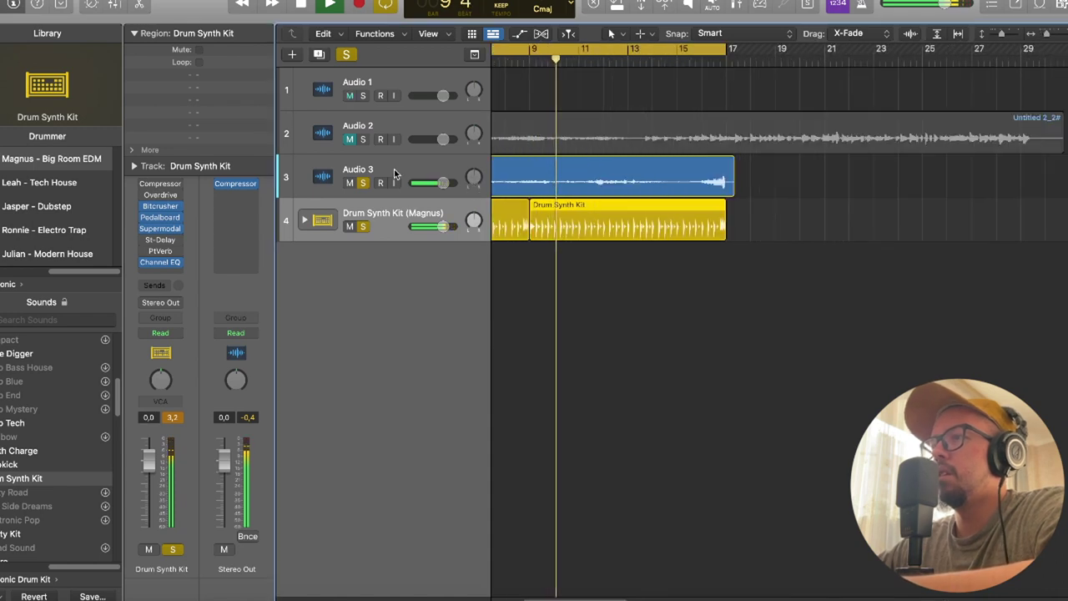
click(149, 285)
mouse_move(167, 303)
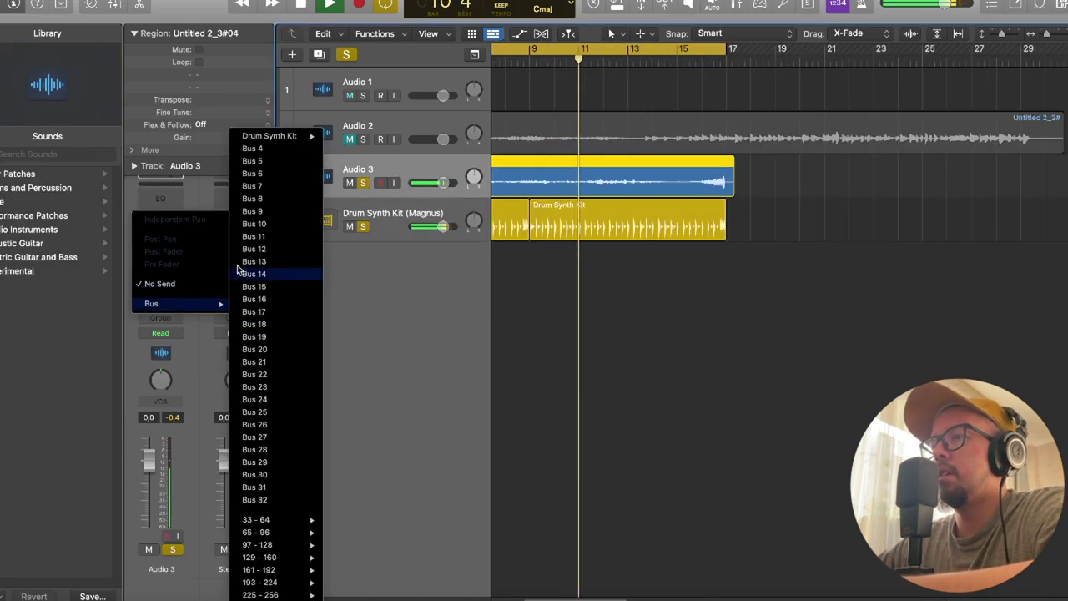
click(266, 149)
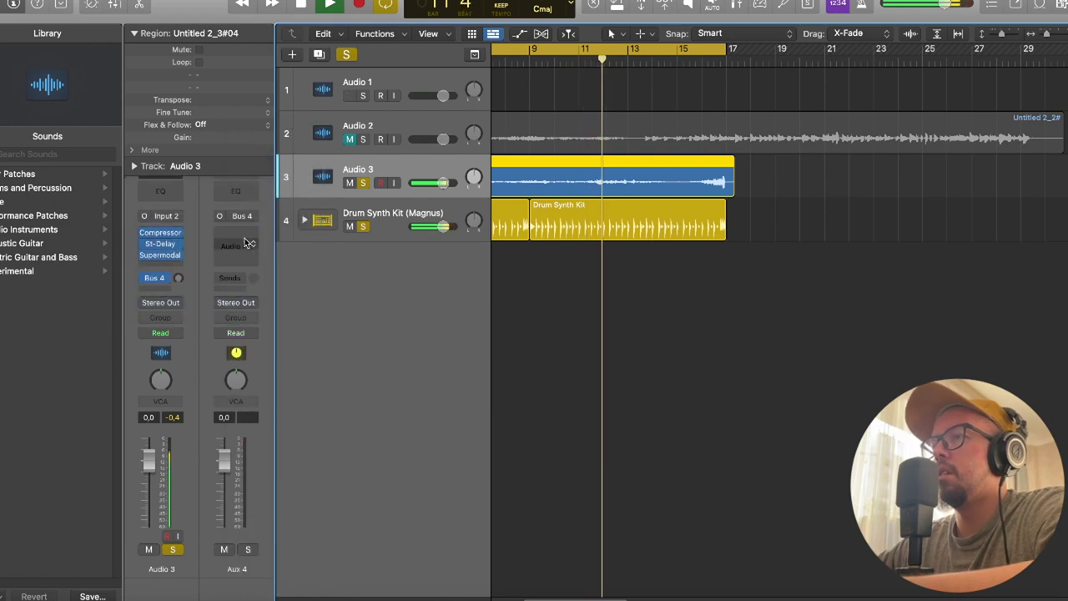
click(247, 242)
mouse_move(267, 529)
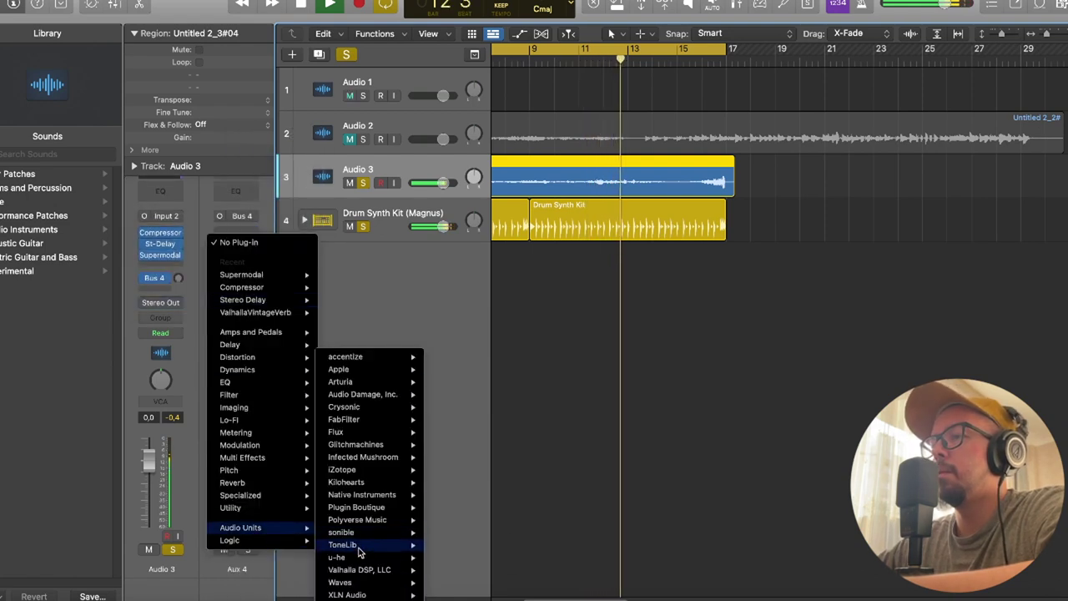
click(426, 563)
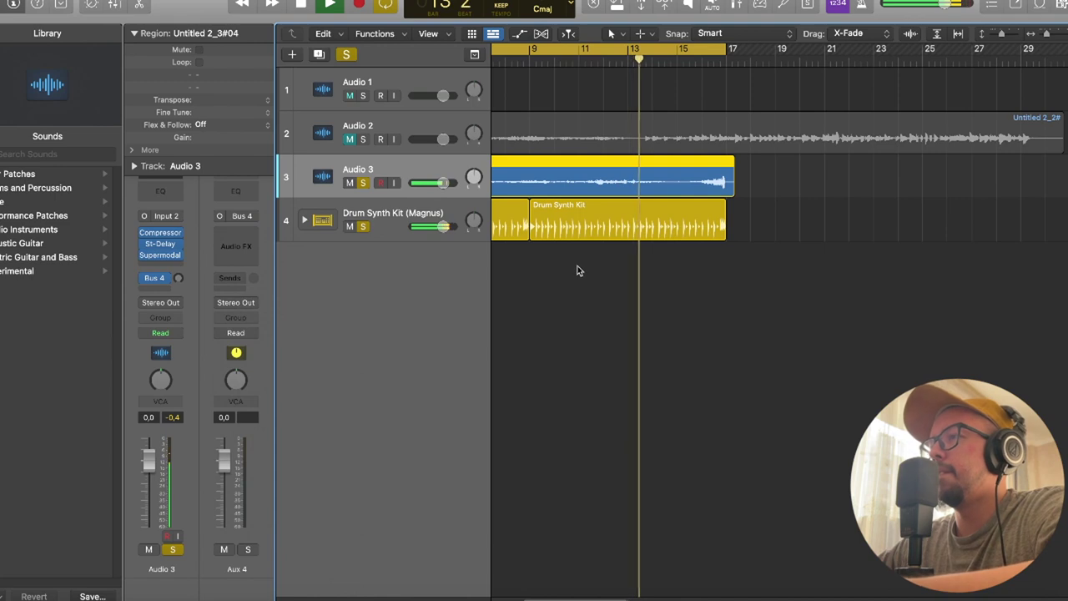
Insert the ValhallaVintageVerb reverb on the Aux 4 channel fed by Bus 4.
click(236, 253)
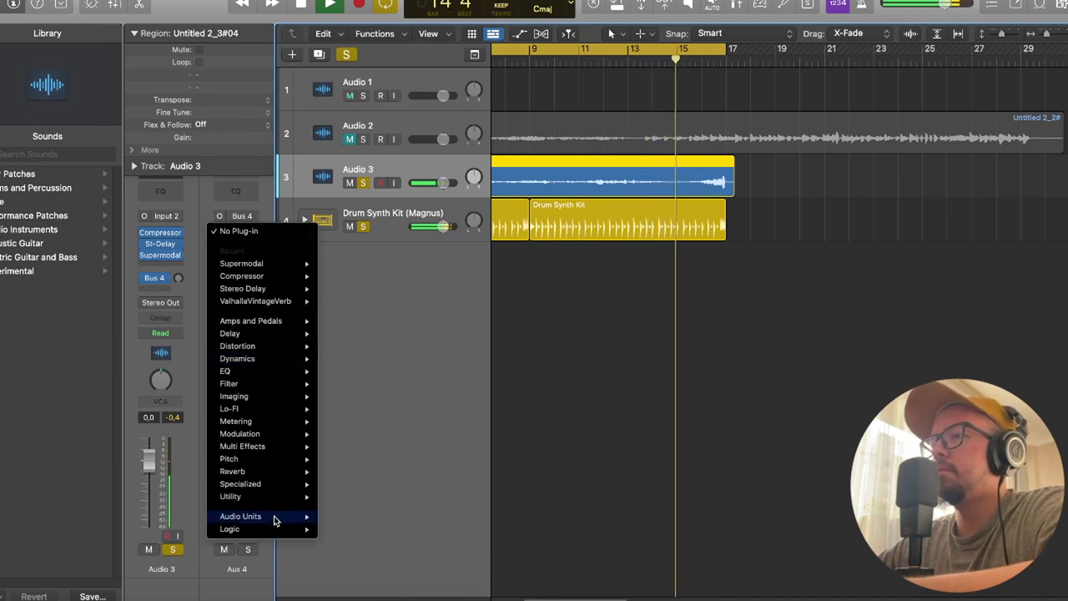
mouse_move(275, 519)
mouse_move(382, 570)
click(472, 595)
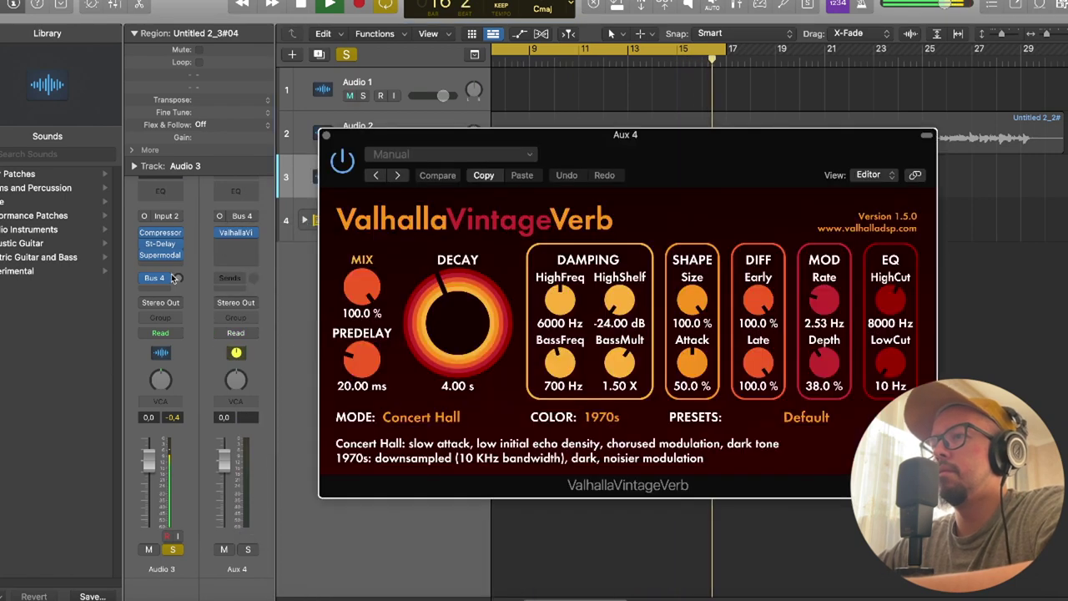
Raise the Bus 4 send on Audio 3 to about -13.7 dB and close the reverb window.
drag(173, 278, 174, 265)
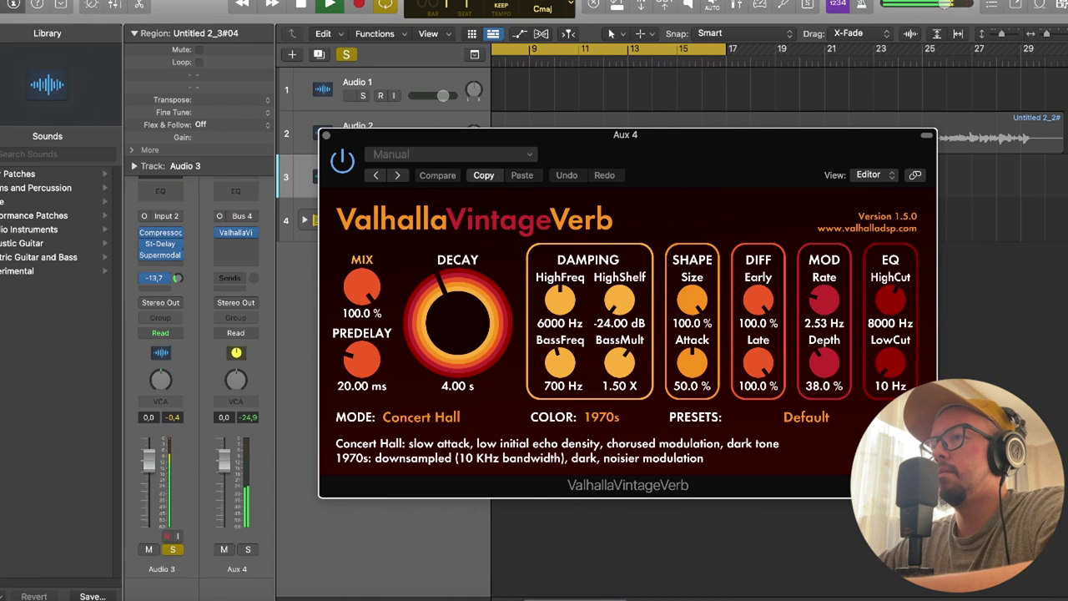
key(super+w)
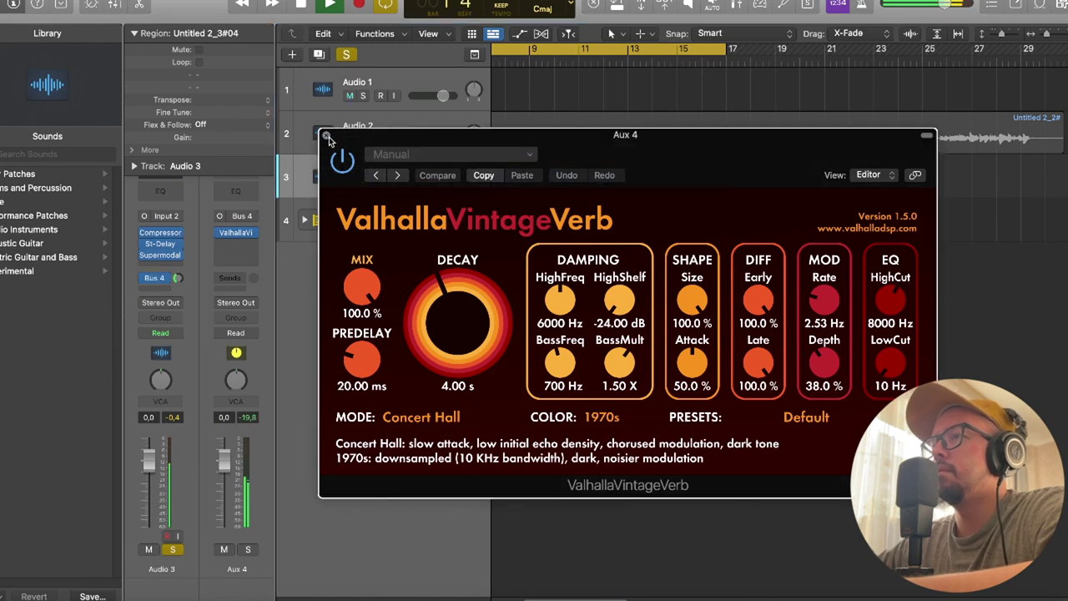
click(325, 137)
Stop playback and create one new audio track using Input 2 and Output 1 + 2.
click(402, 218)
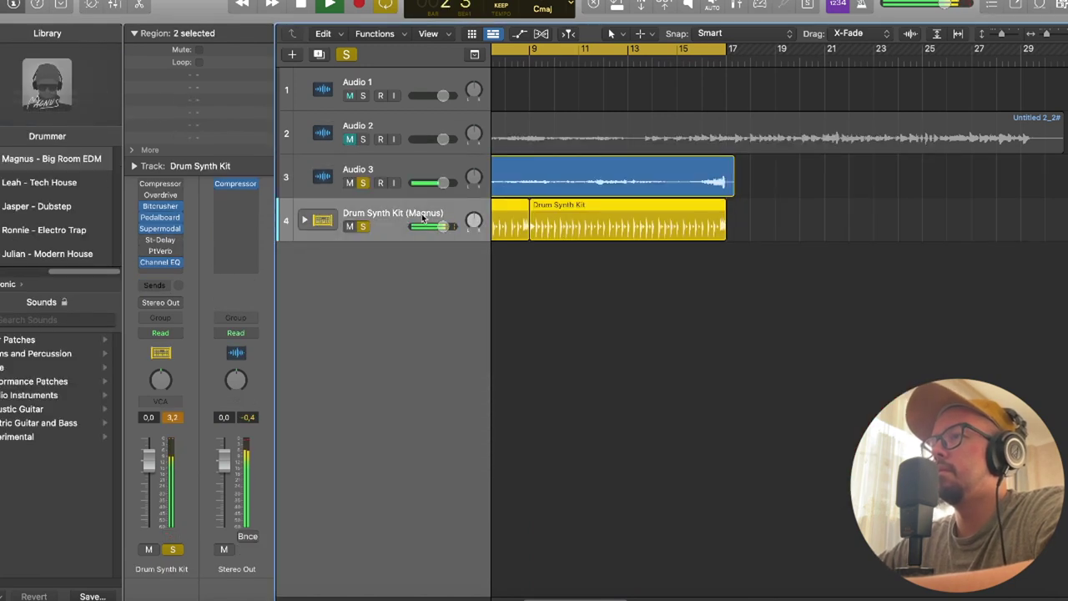
scroll(615, 267, down, 5)
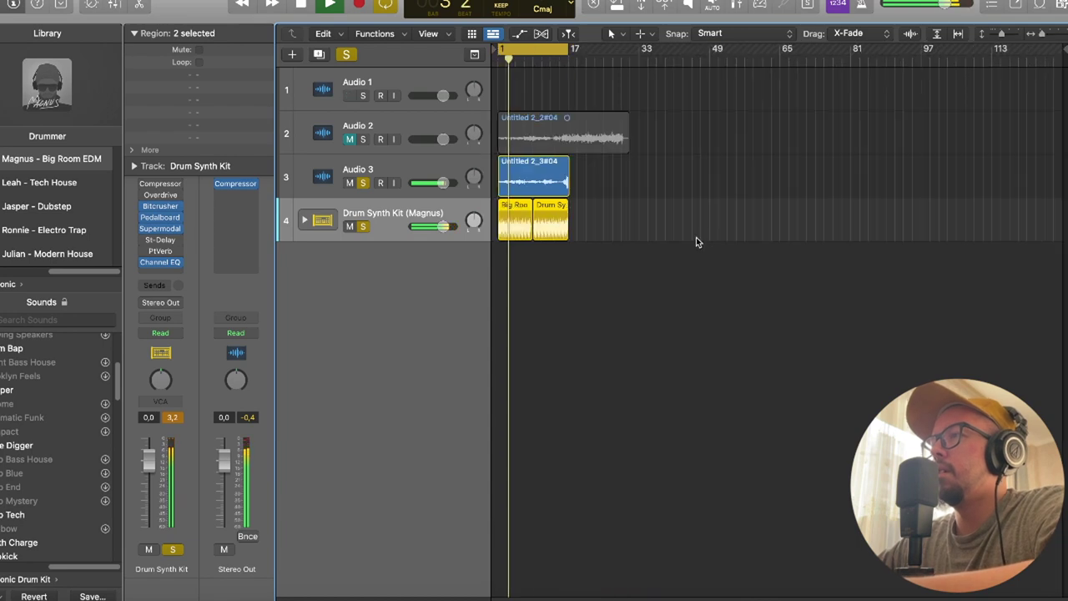
scroll(658, 171, up, 5)
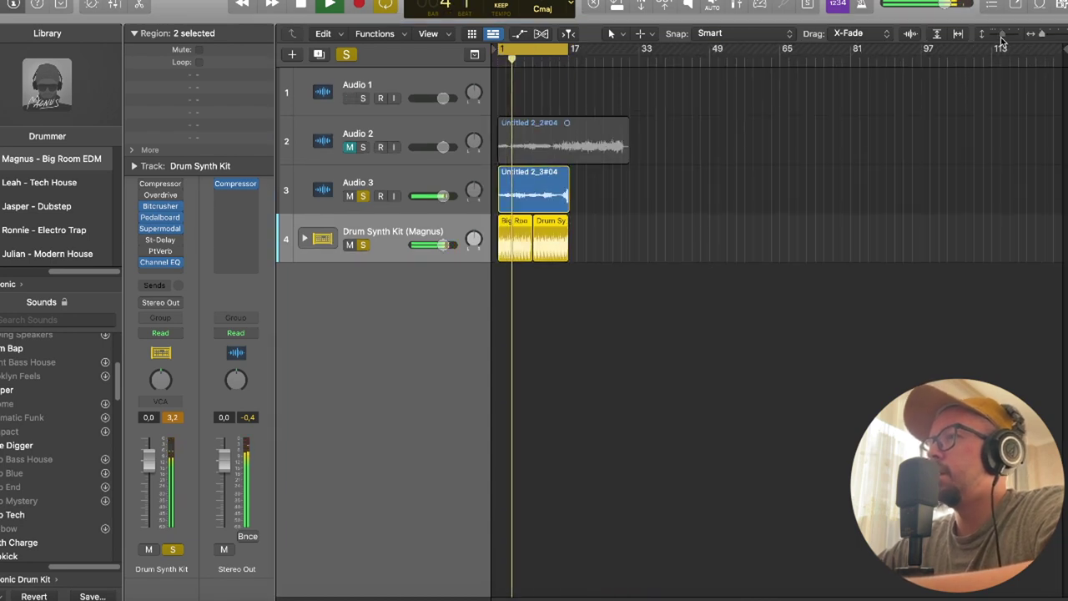
scroll(658, 171, down, 1)
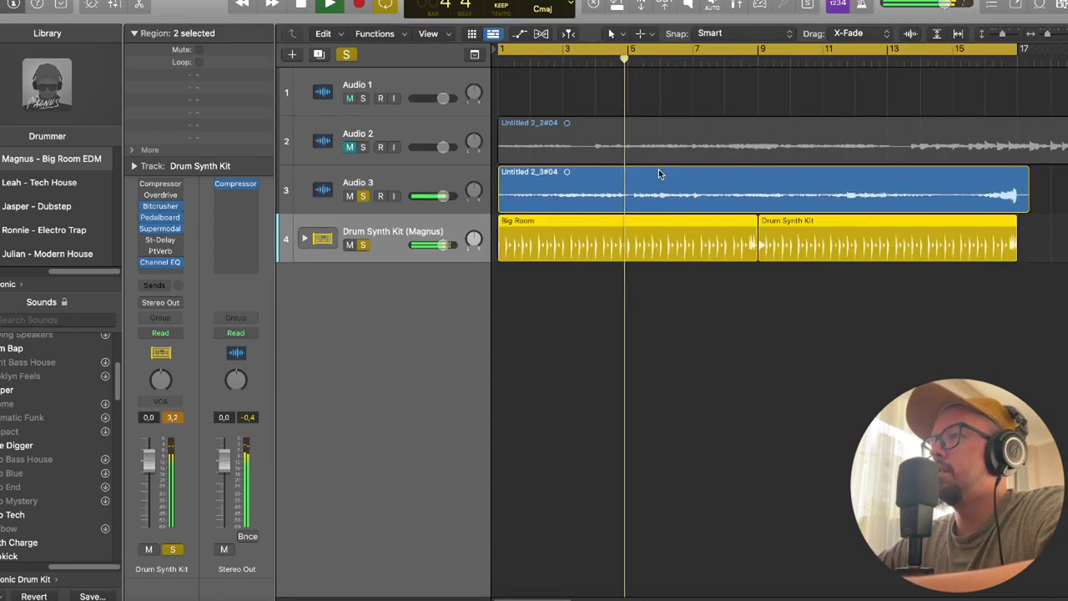
key(space)
click(293, 55)
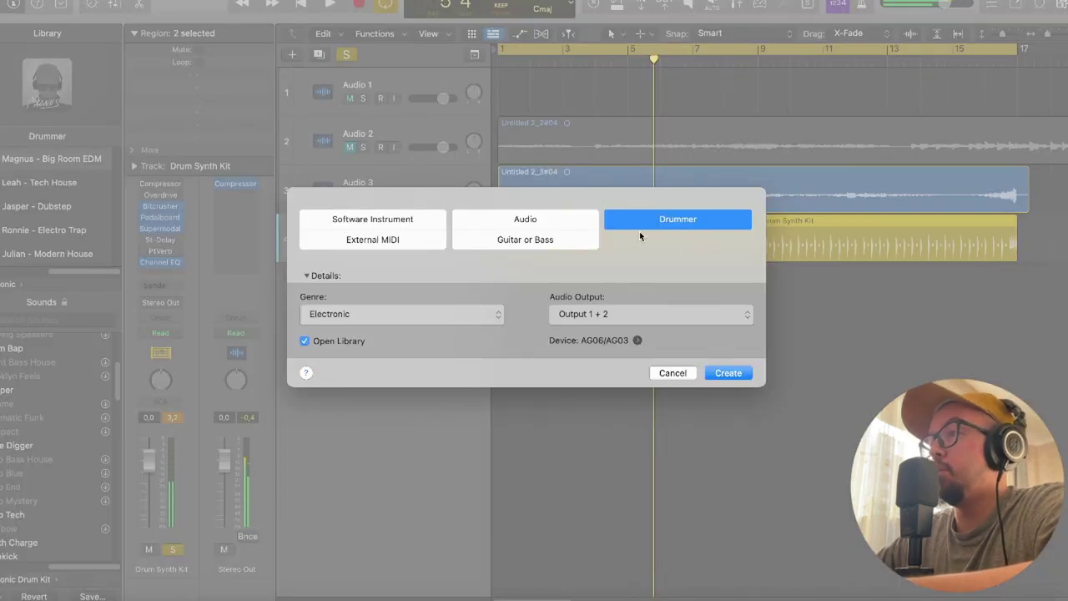
click(584, 222)
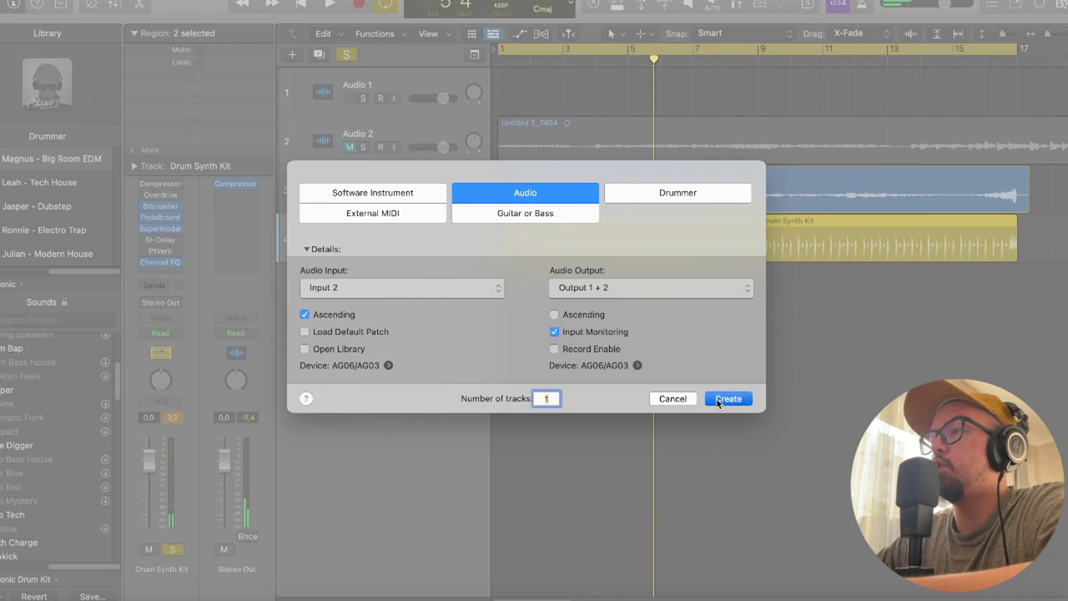
click(718, 399)
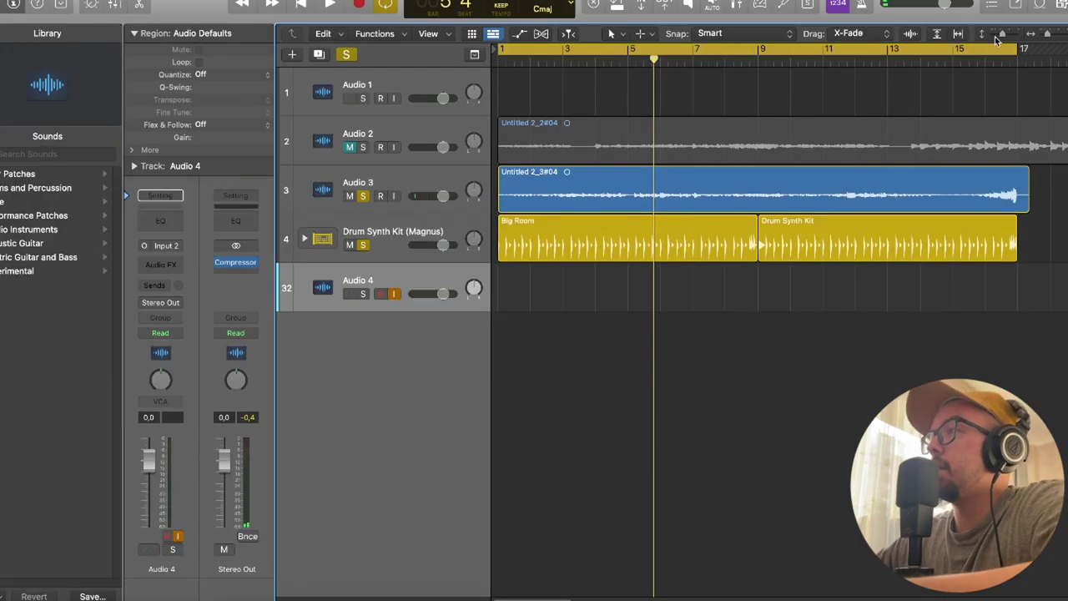
Record a take from Input 1 on the soloed Audio 4 track alongside Audio 3 and the drums.
drag(1003, 37, 1005, 38)
scroll(574, 230, up, 5)
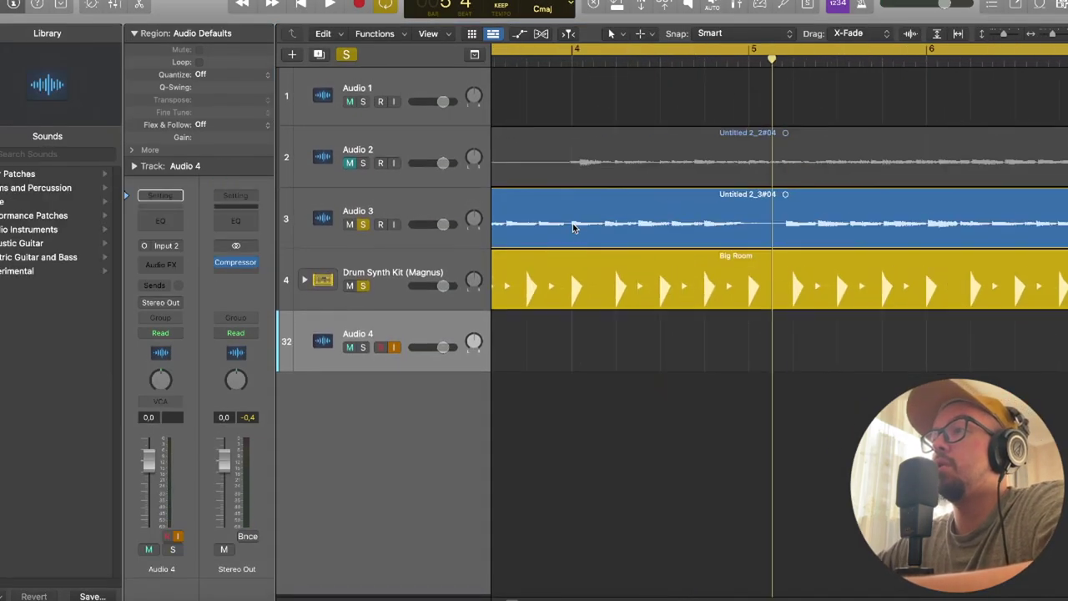
scroll(572, 230, down, 6)
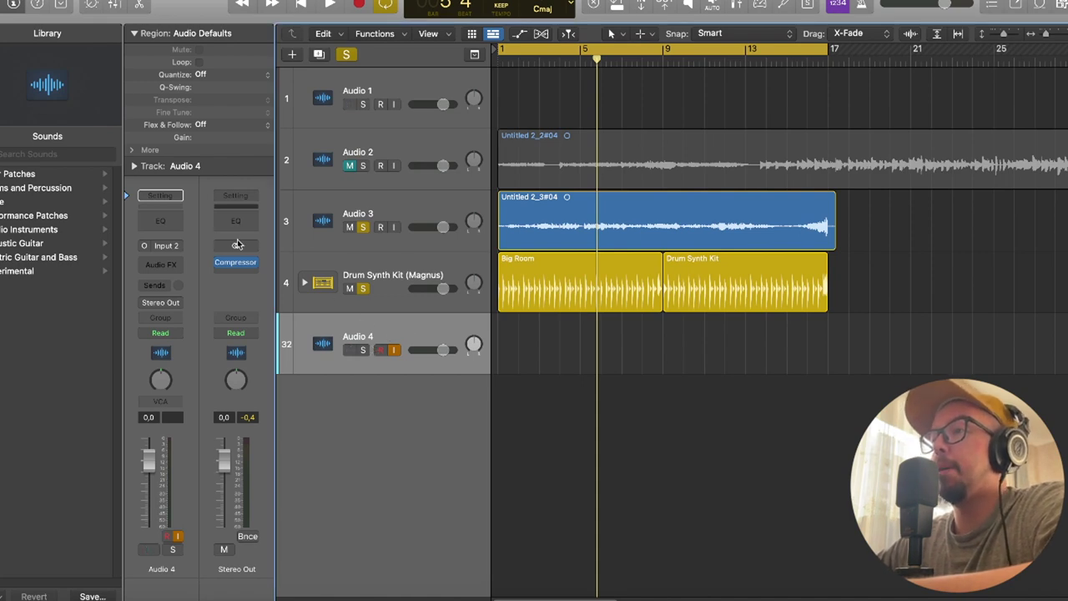
click(161, 265)
click(470, 323)
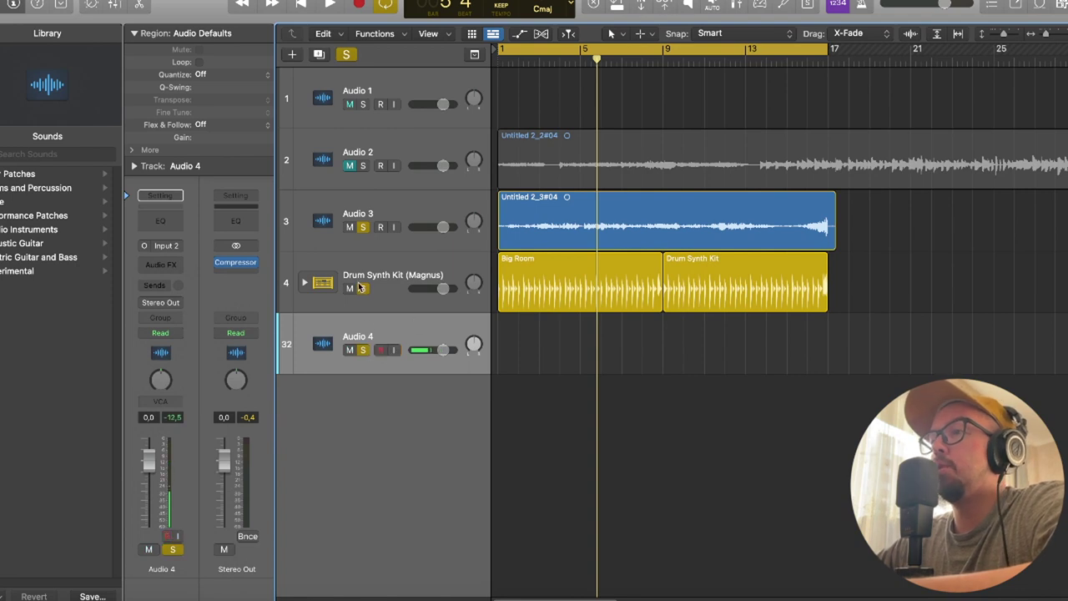
key(r)
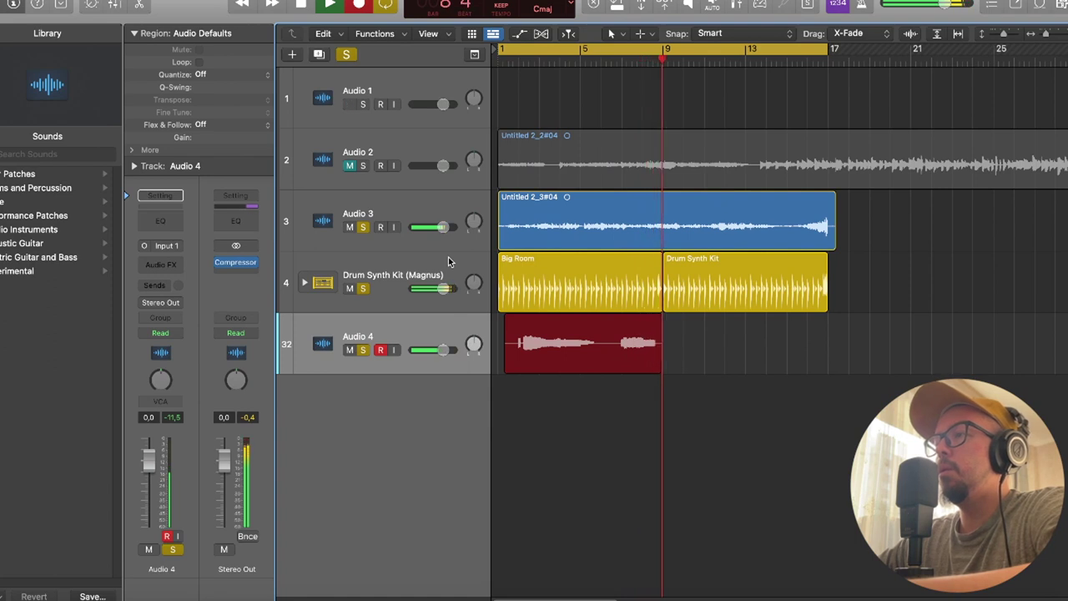
key(space)
Trim the start of the recorded Audio 4 region to about bar 2 and place a copy of it further along the track.
drag(504, 354, 610, 338)
key(super+Right)
key(super+Right)
key(super+Right)
scroll(543, 372, left, 10)
key(super+Left)
key(super+Left)
key(super+Left)
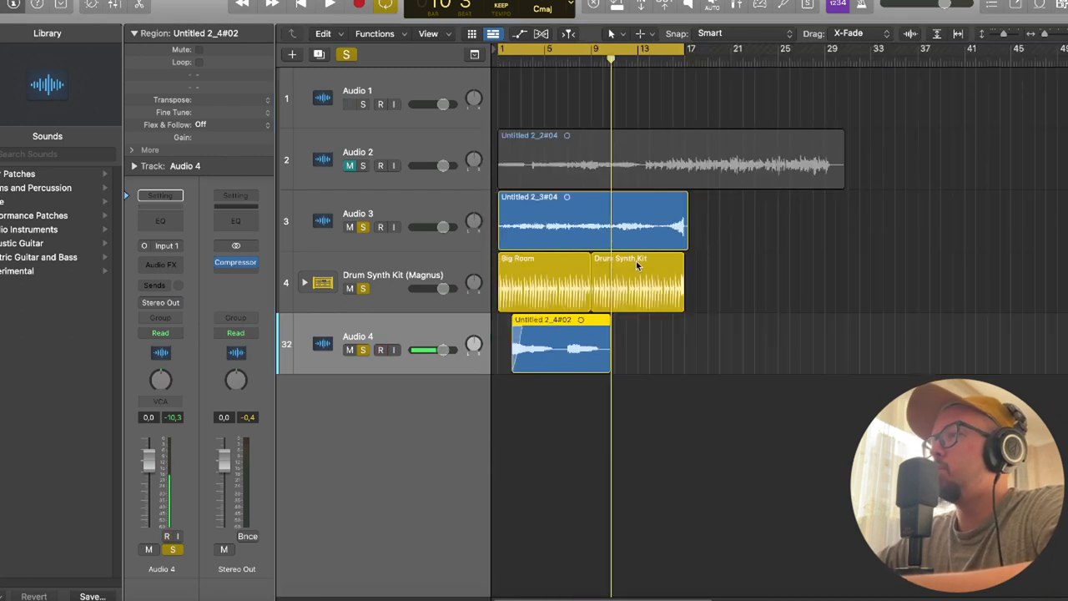
drag(585, 354, 674, 351)
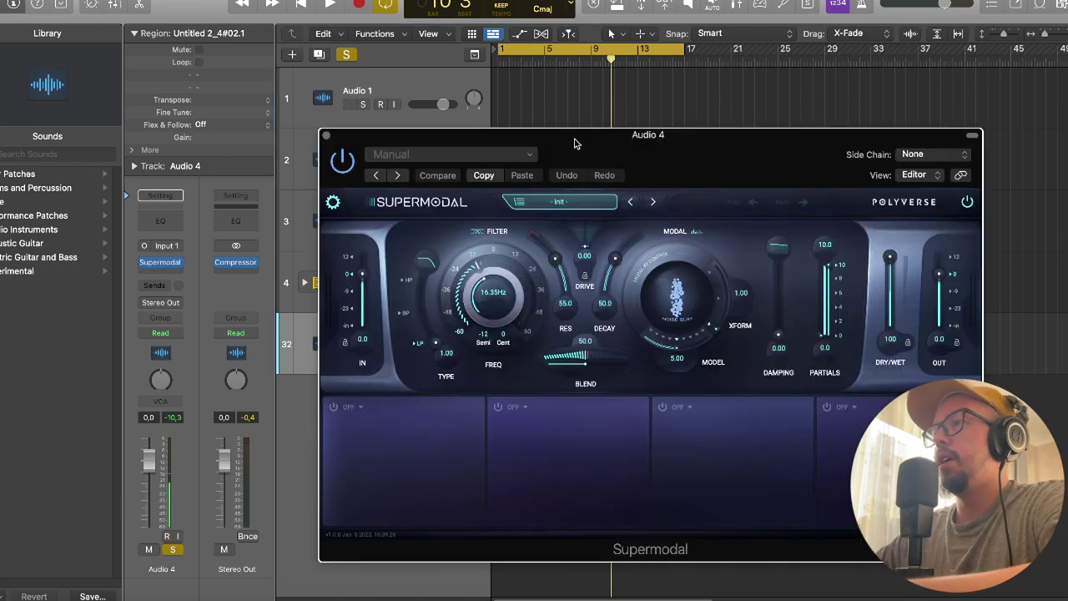
Use Supermodal's Technify It preset from the Artsy bank on Audio 4 and lower the mix of its ValhallaVintageVerb.
drag(574, 144, 745, 136)
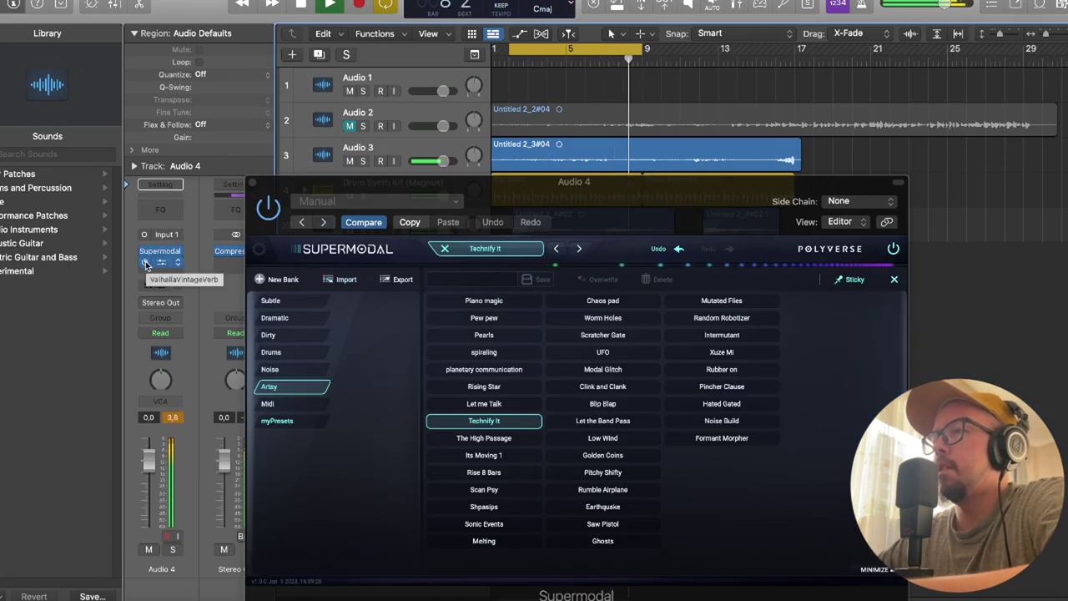
click(160, 251)
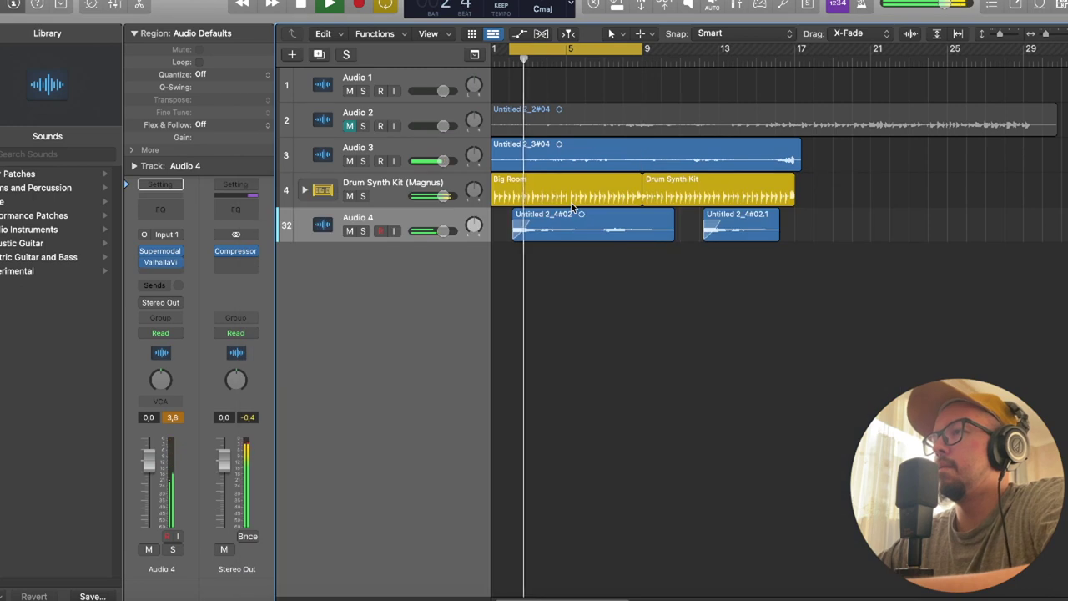
click(162, 264)
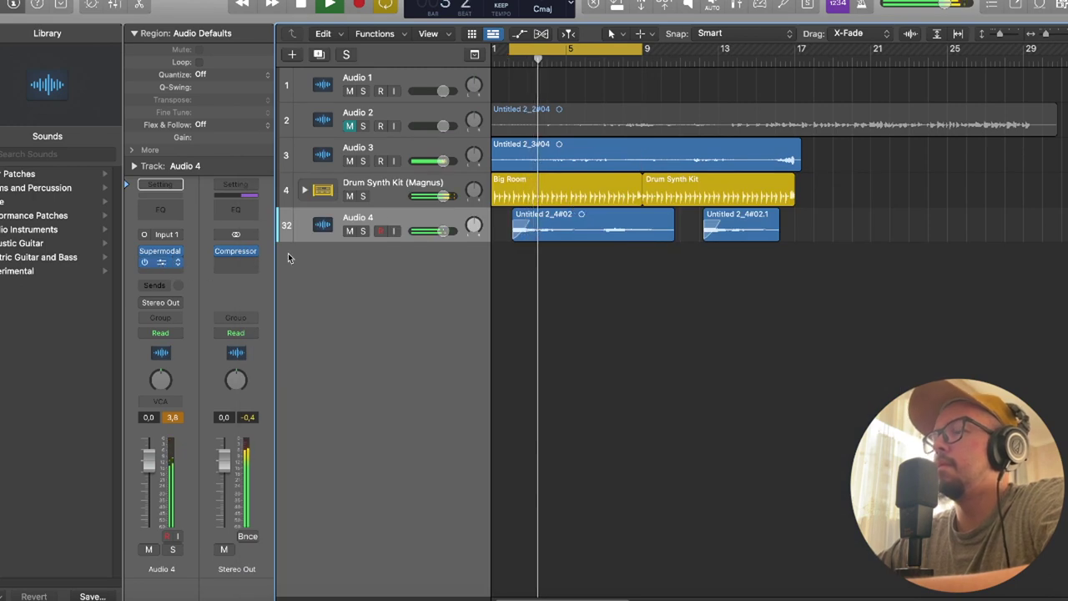
drag(362, 288, 362, 320)
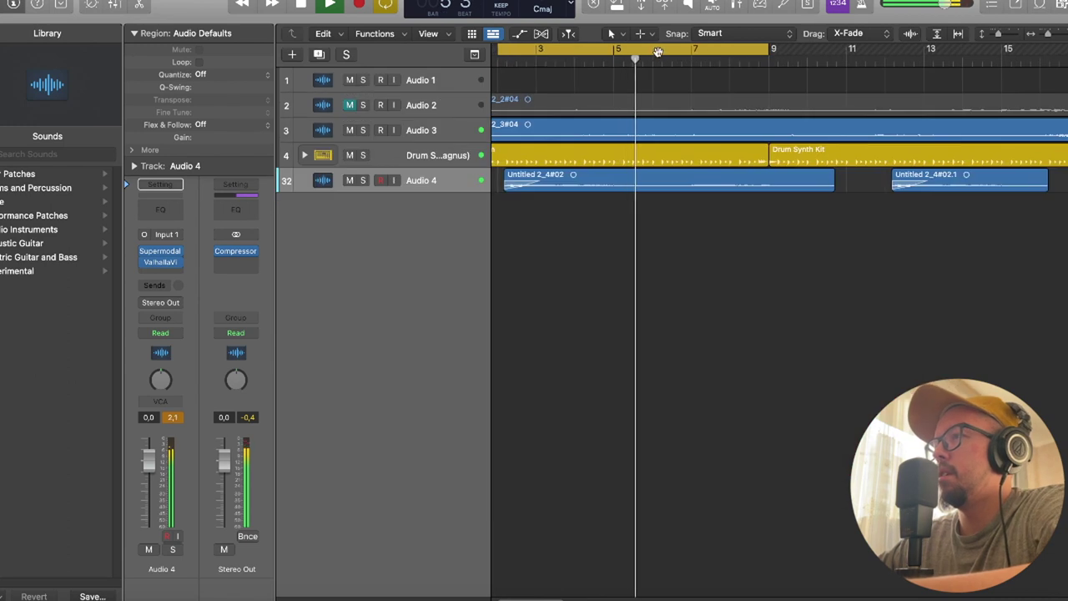
Turn off the cycle range and stop playback.
click(659, 51)
key(space)
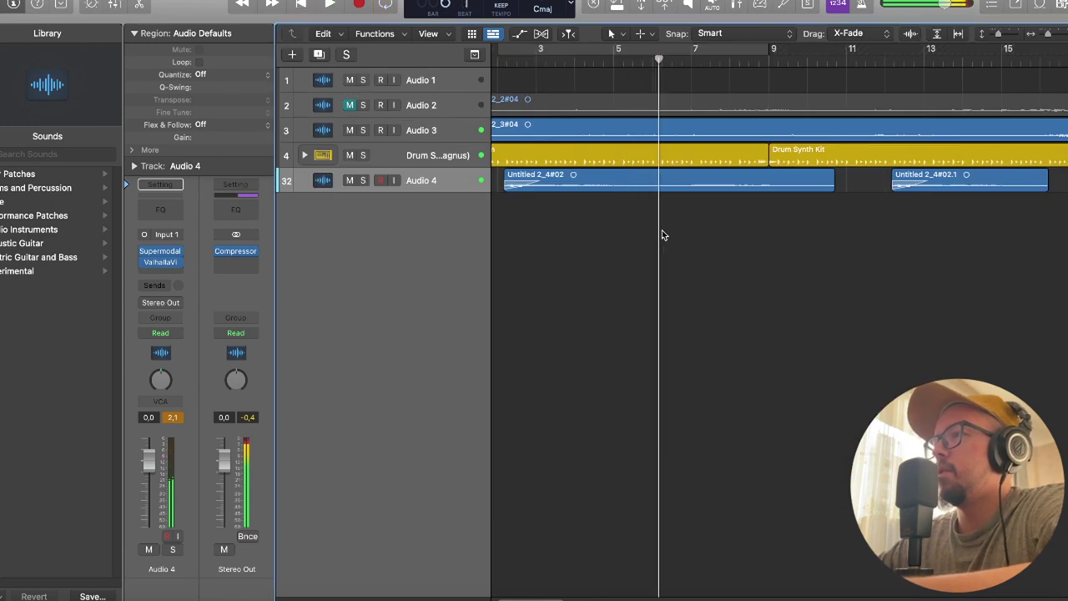
scroll(662, 234, down, 5)
scroll(661, 234, up, 5)
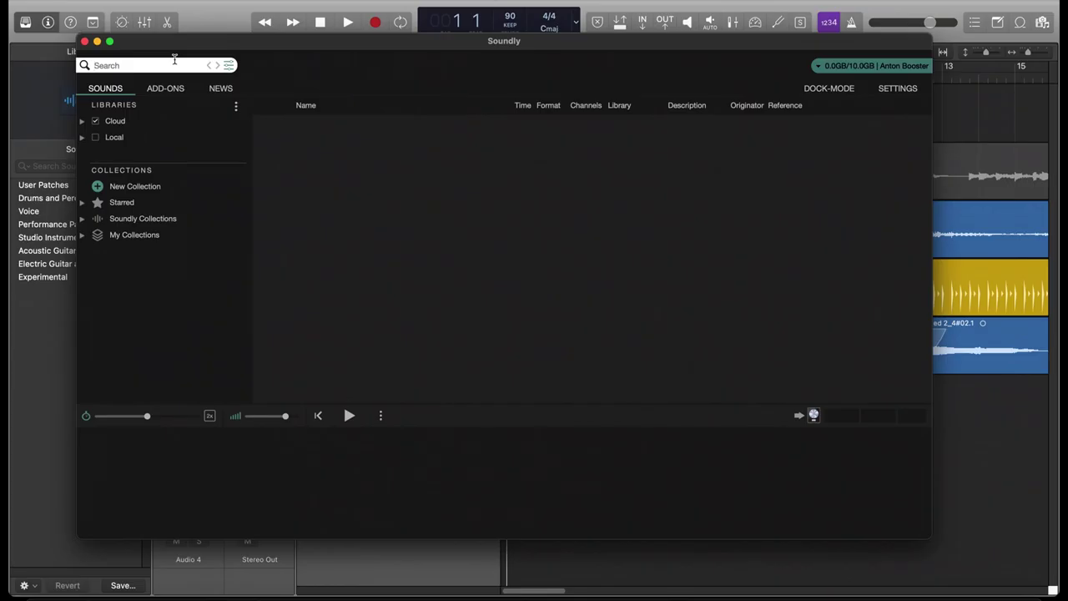
Switch to Soundly and search its sound library for wave recordings.
click(175, 64)
text(D)
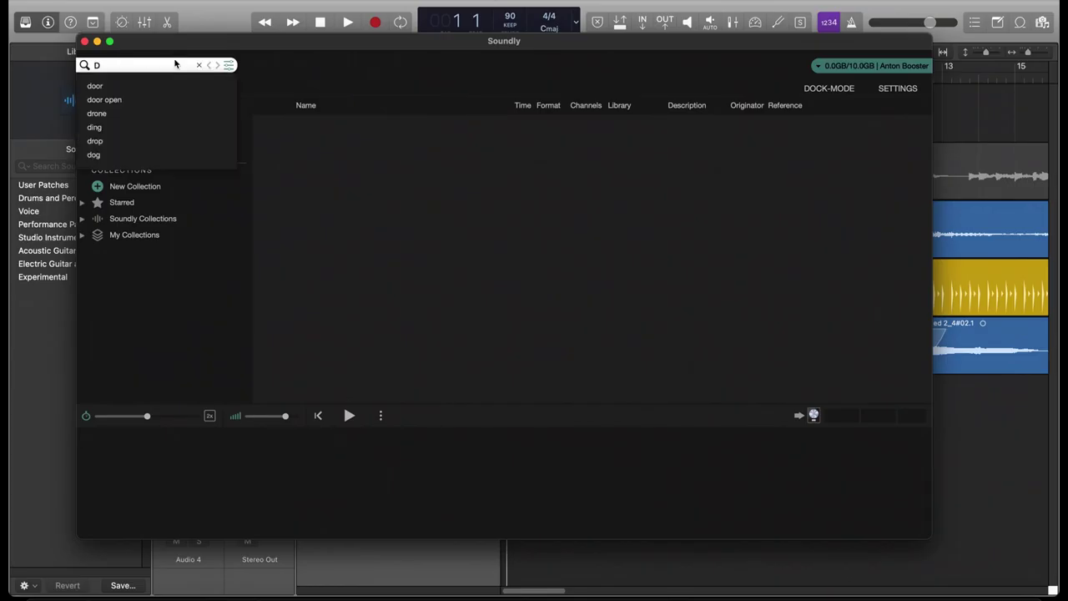
key(BackSpace)
text(wav)
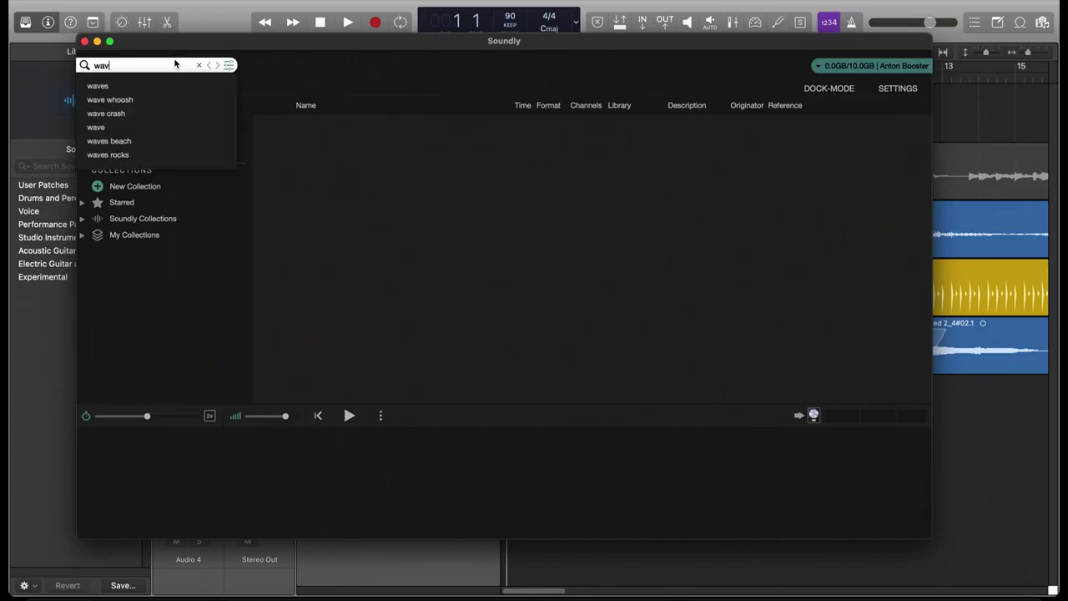
key(Return)
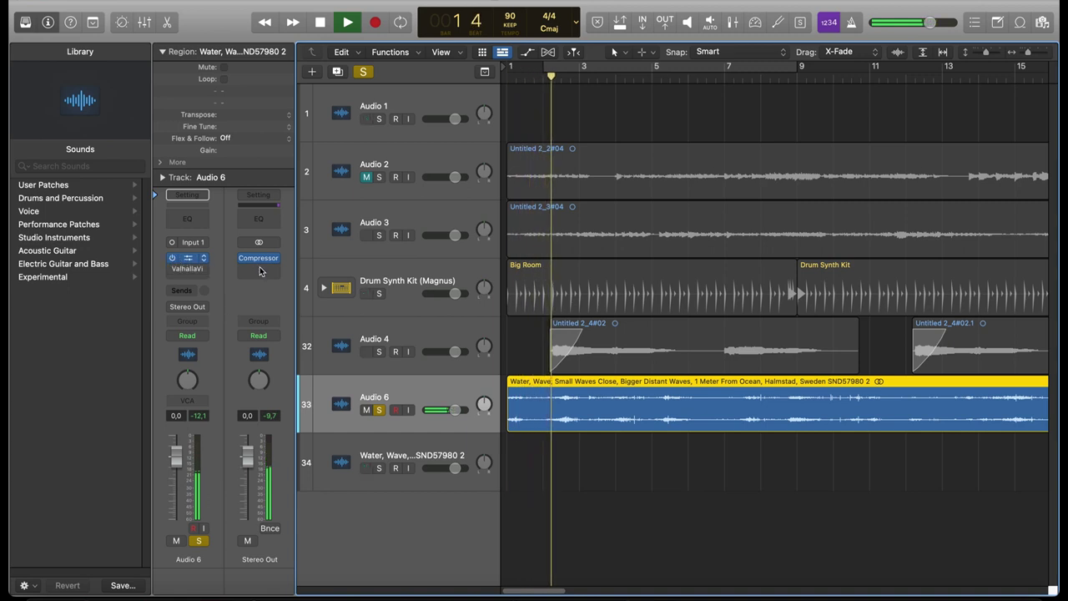
Open Supermodal on Audio 6 and audition the Dirty bank presets from Break it up through Distorted Dreams.
click(186, 259)
drag(608, 156, 538, 121)
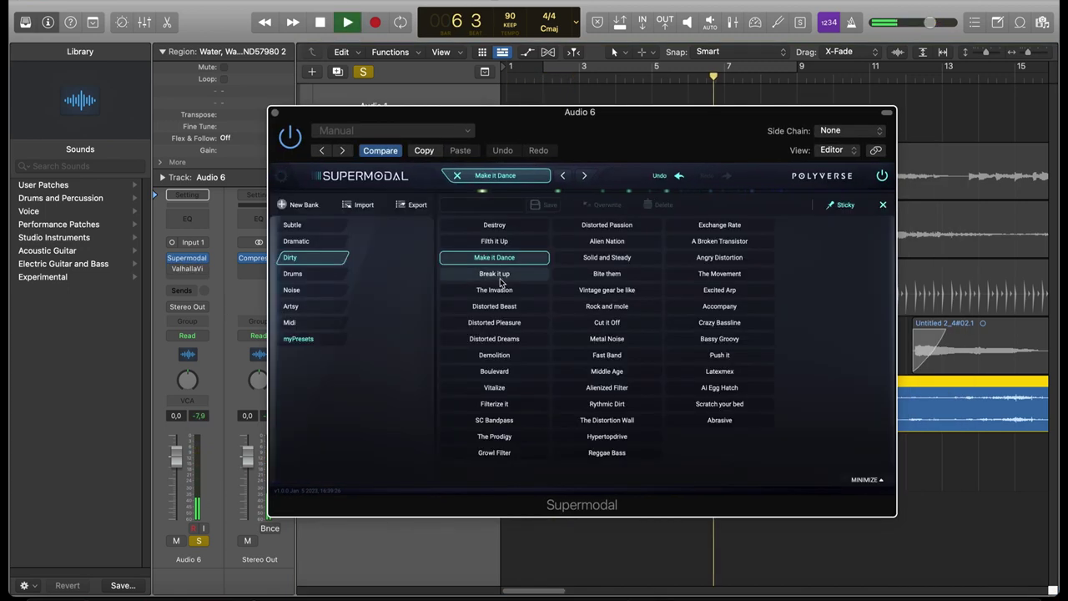
click(497, 275)
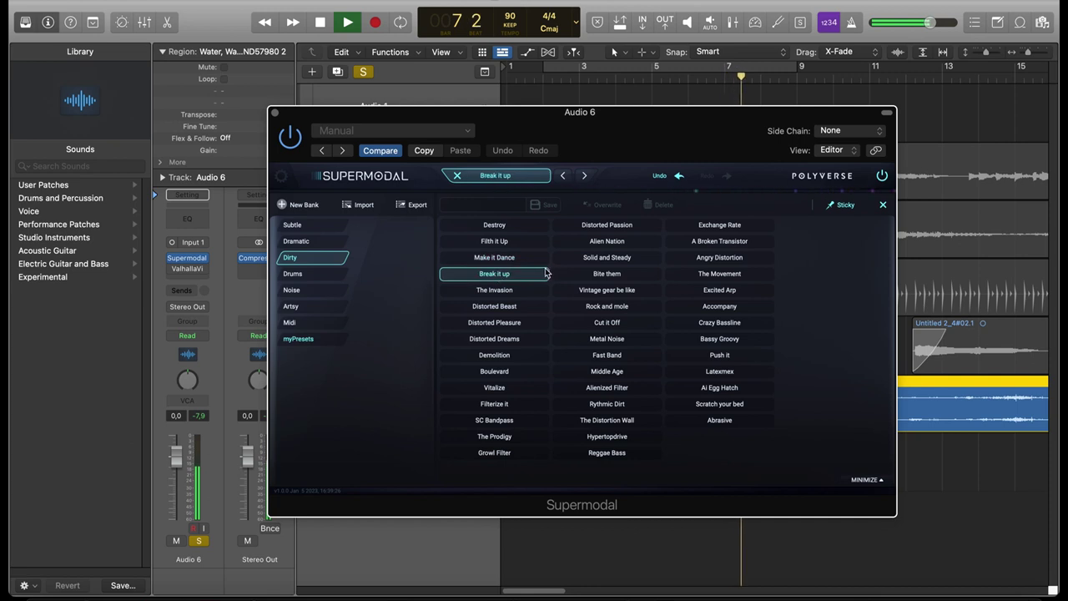
click(584, 176)
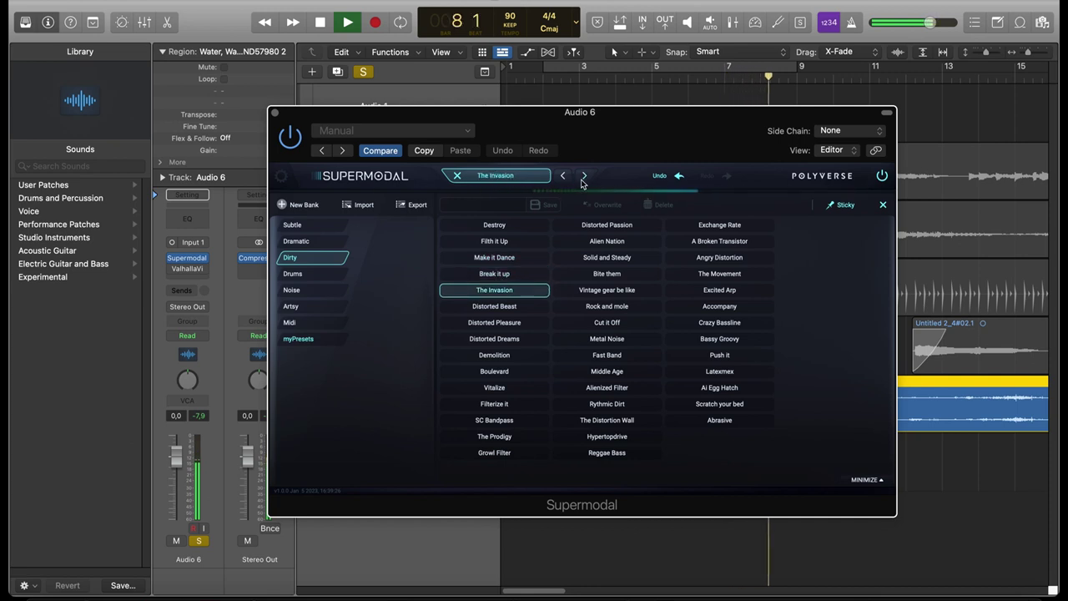
click(584, 176)
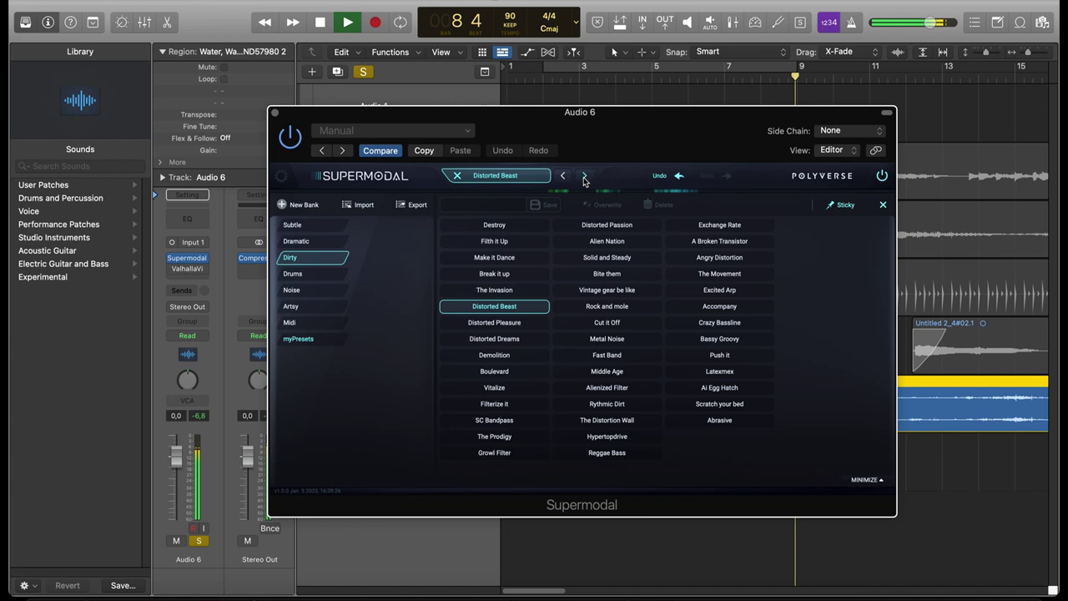
click(584, 176)
click(584, 176)
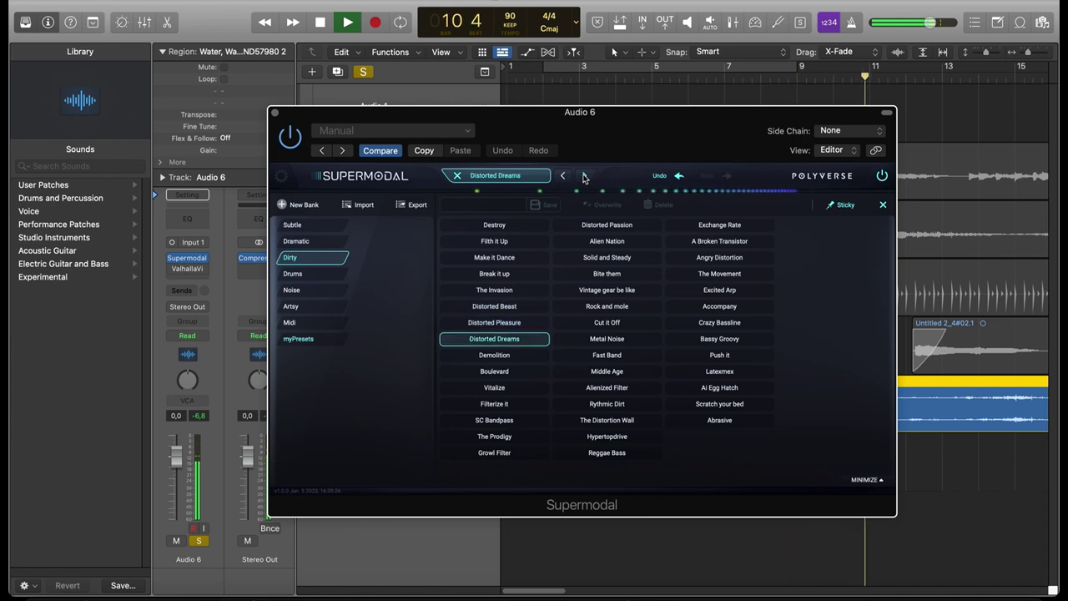
click(502, 180)
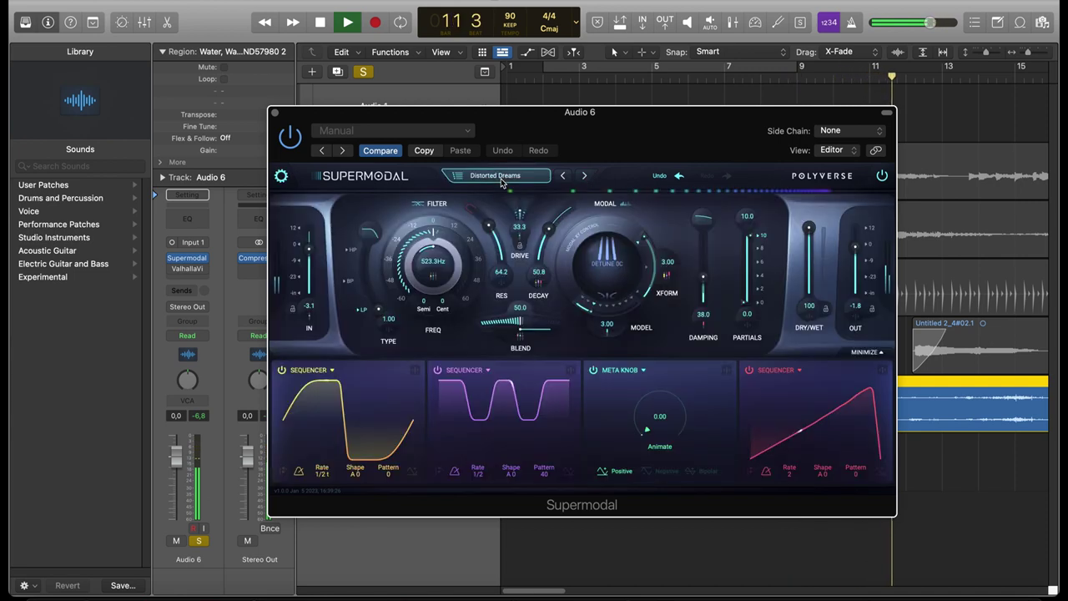
Examine the sequencer and meta knob modulators of Supermodal's Distorted Dreams preset.
drag(621, 142, 593, 112)
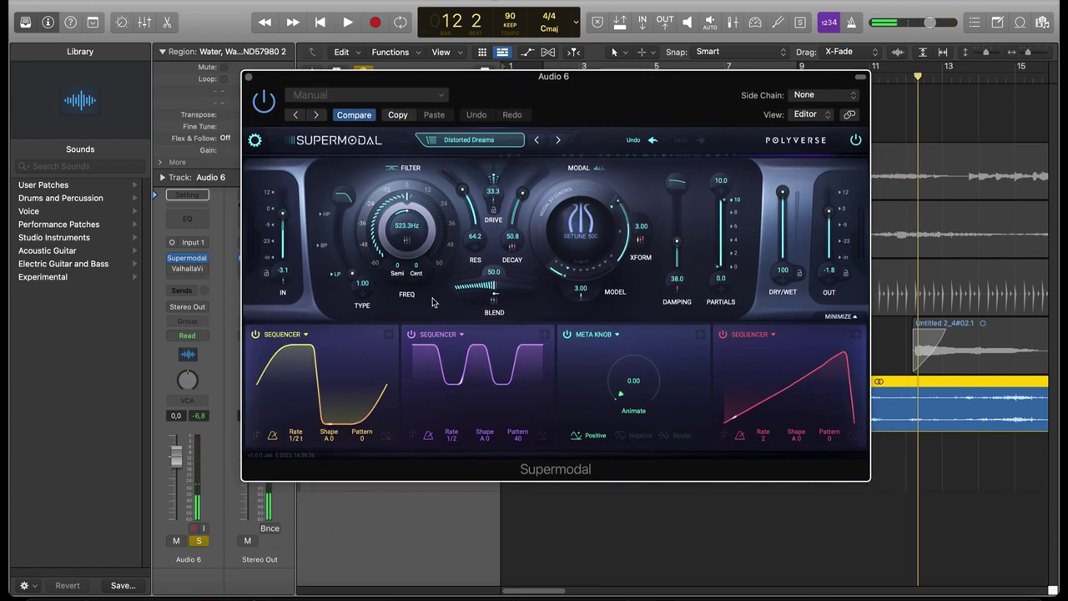
drag(565, 96, 554, 82)
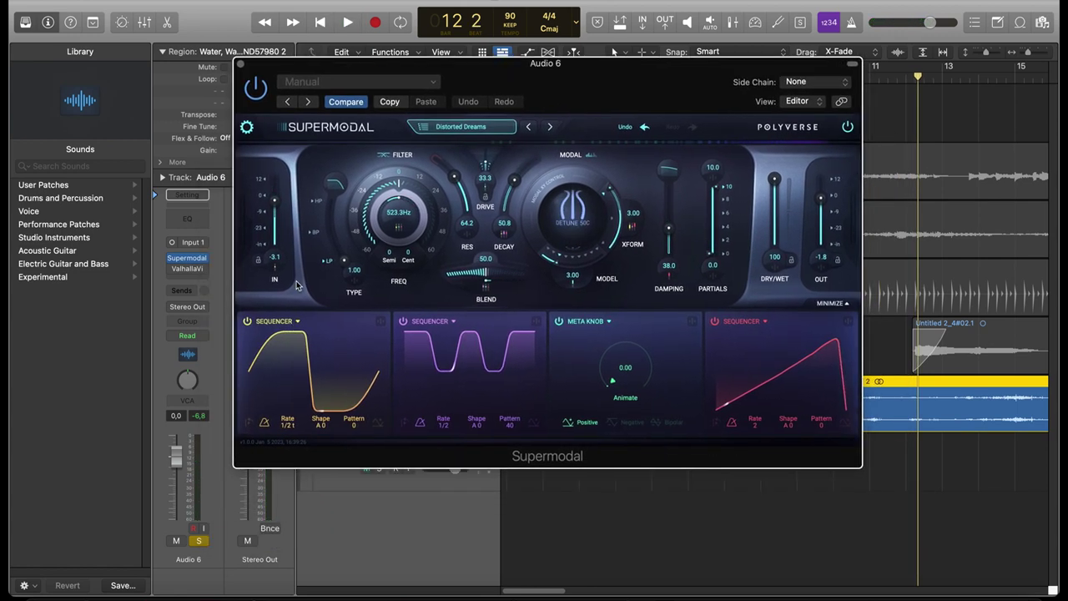
mouse_move(303, 389)
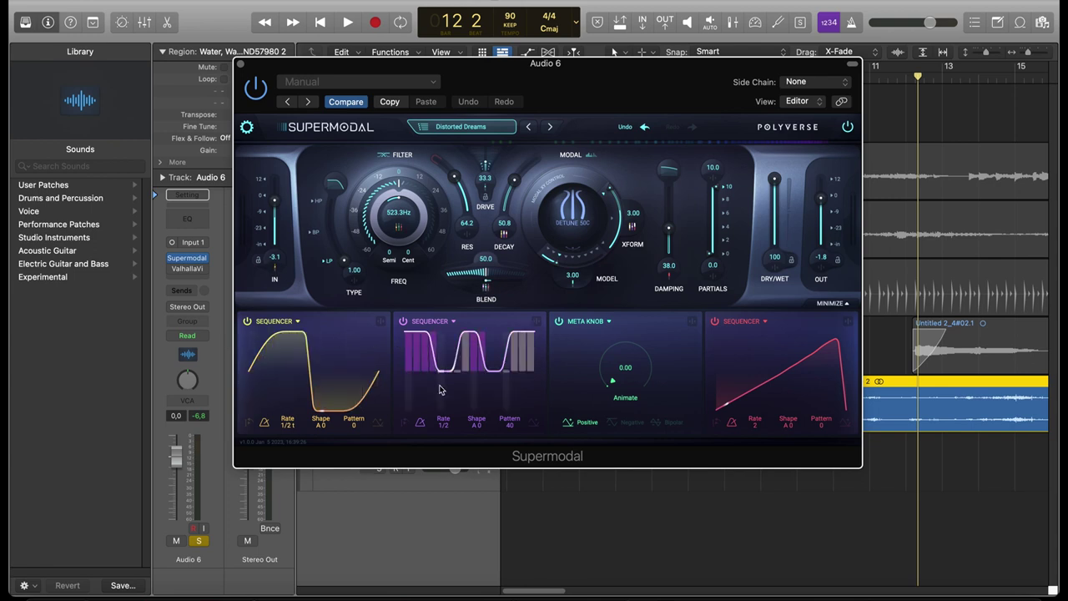
mouse_move(428, 373)
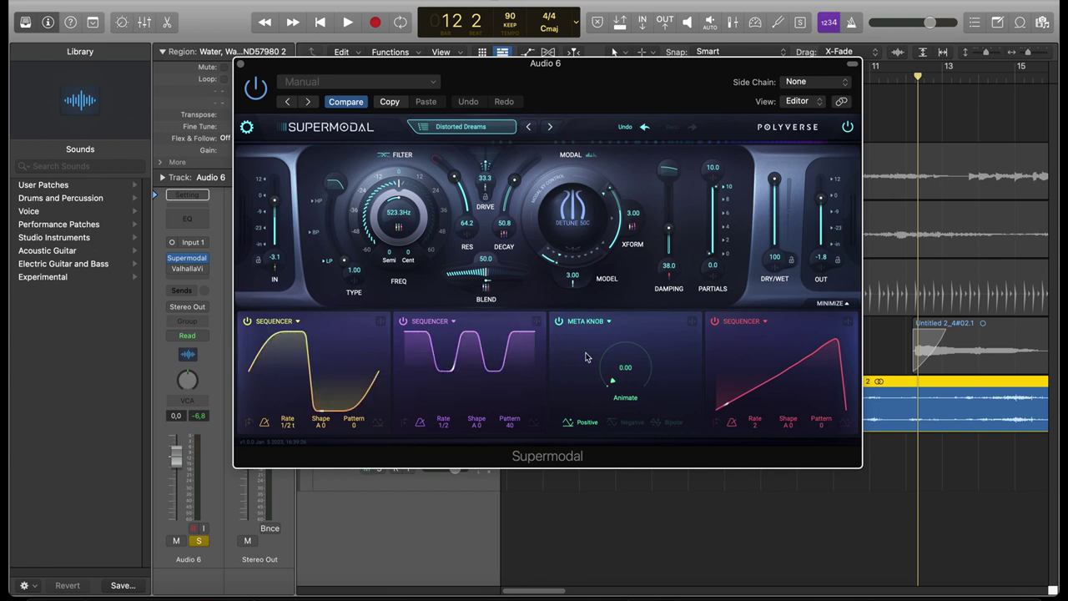
click(275, 327)
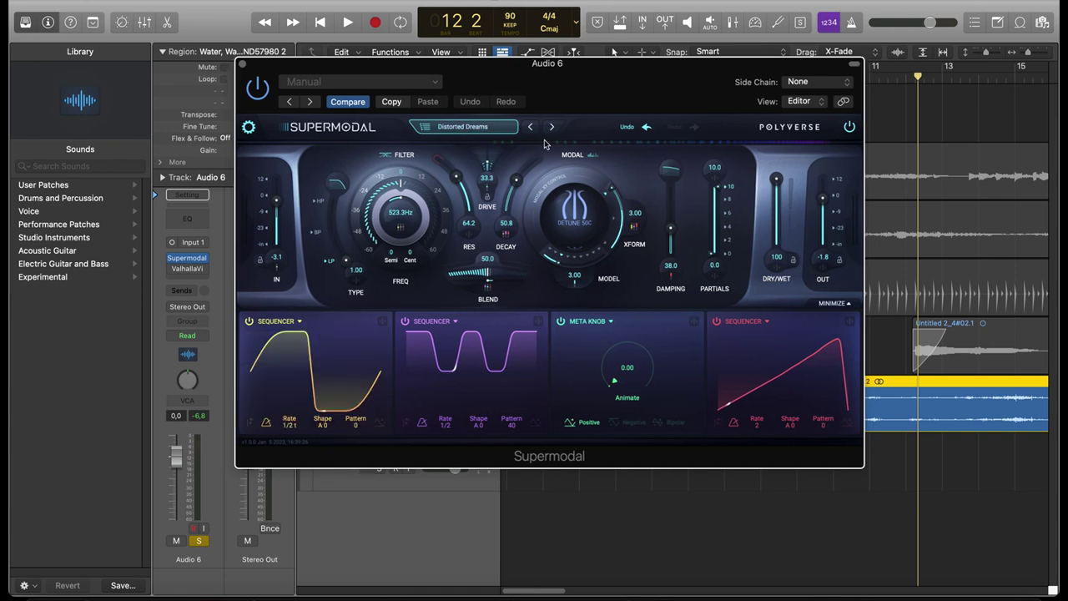
Step through Supermodal's following presets during playback, from Demolition to The Prodigy, and close the plug-in window.
key(space)
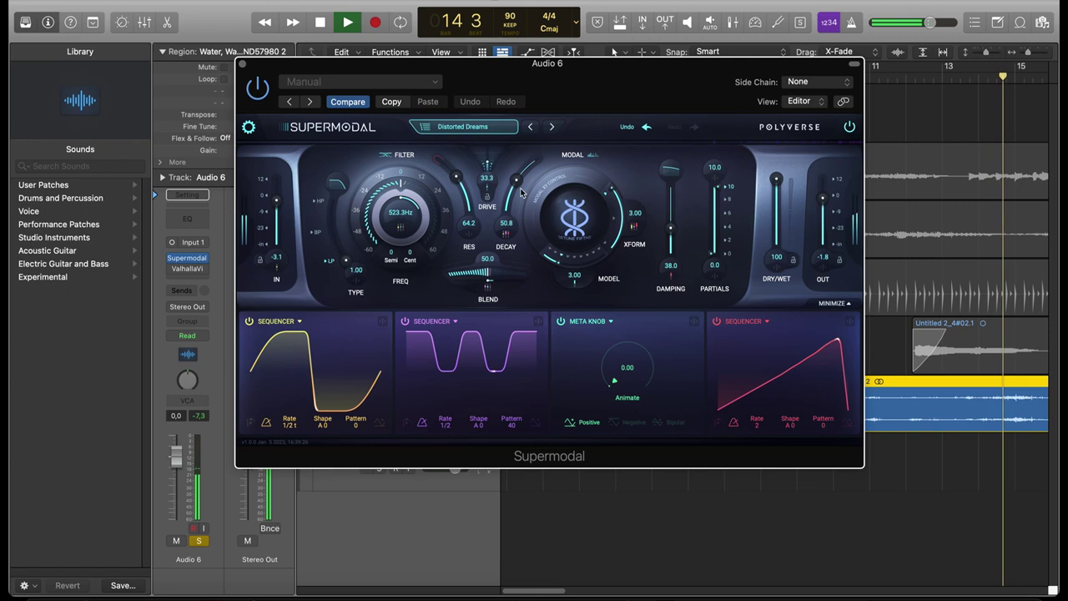
click(551, 127)
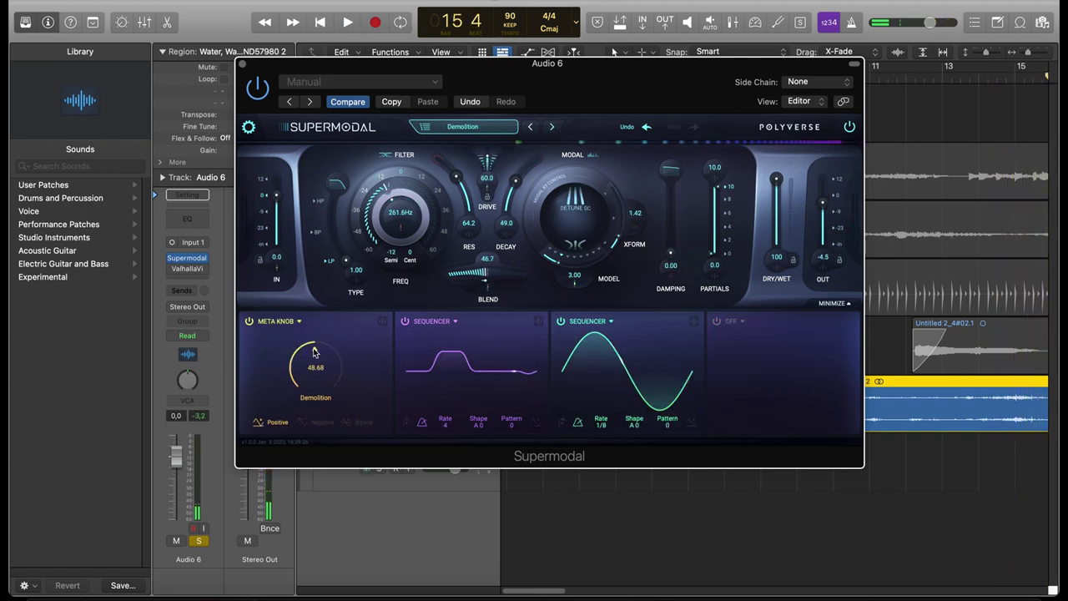
key(space)
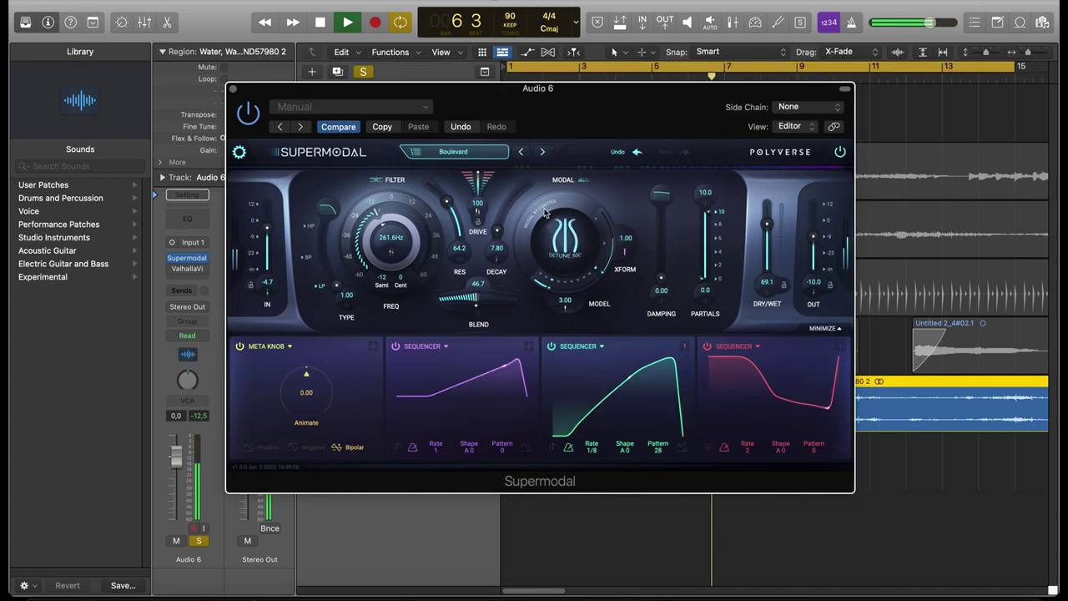
click(542, 152)
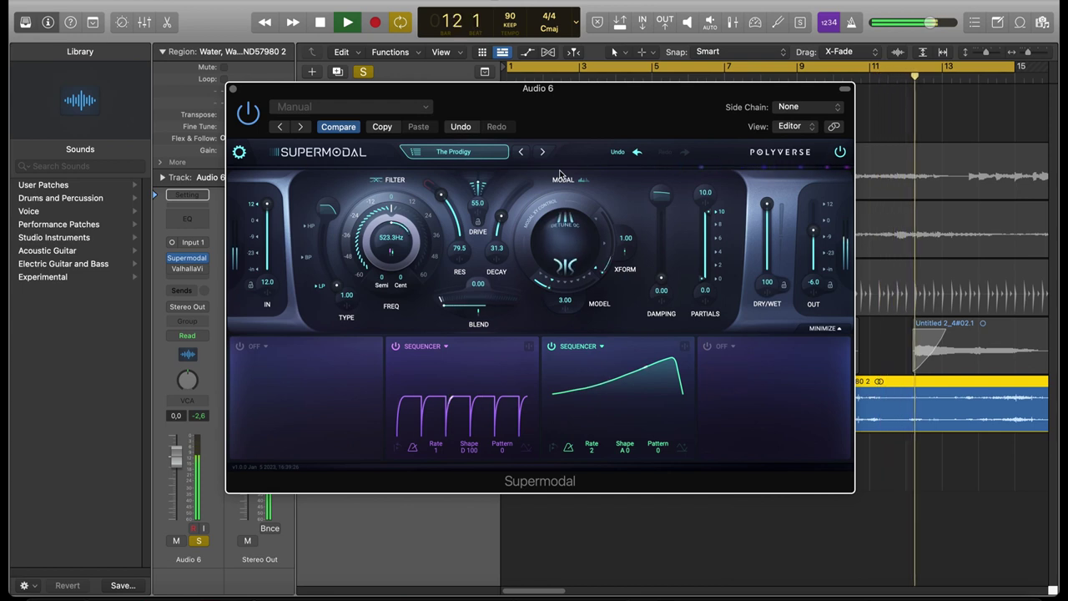
click(234, 90)
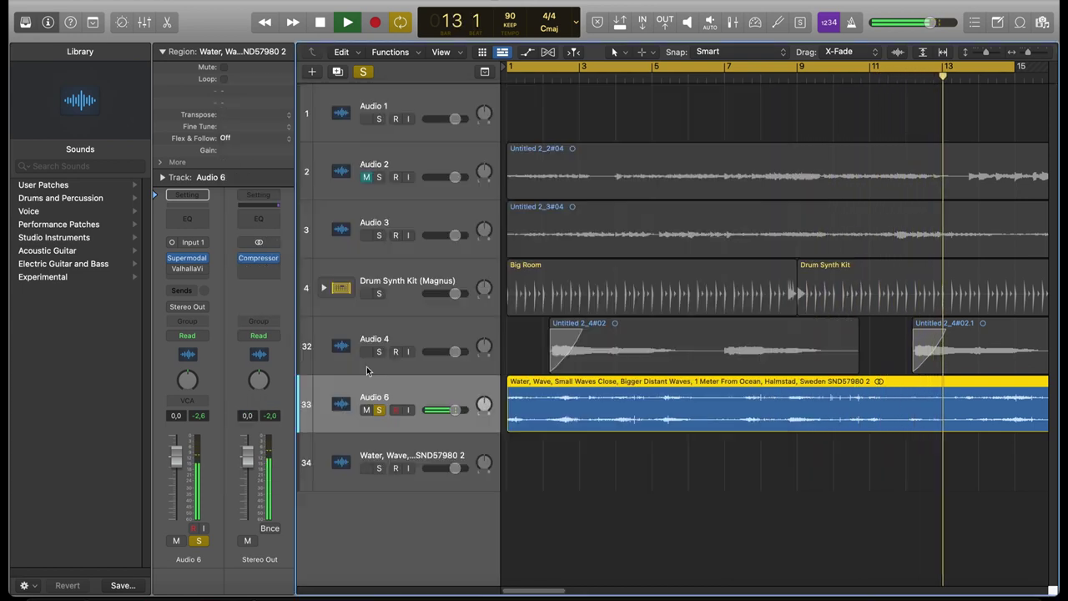
Lower the Audio 6 volume to -4.6 dB and clear the solo so all tracks play.
drag(454, 410, 447, 409)
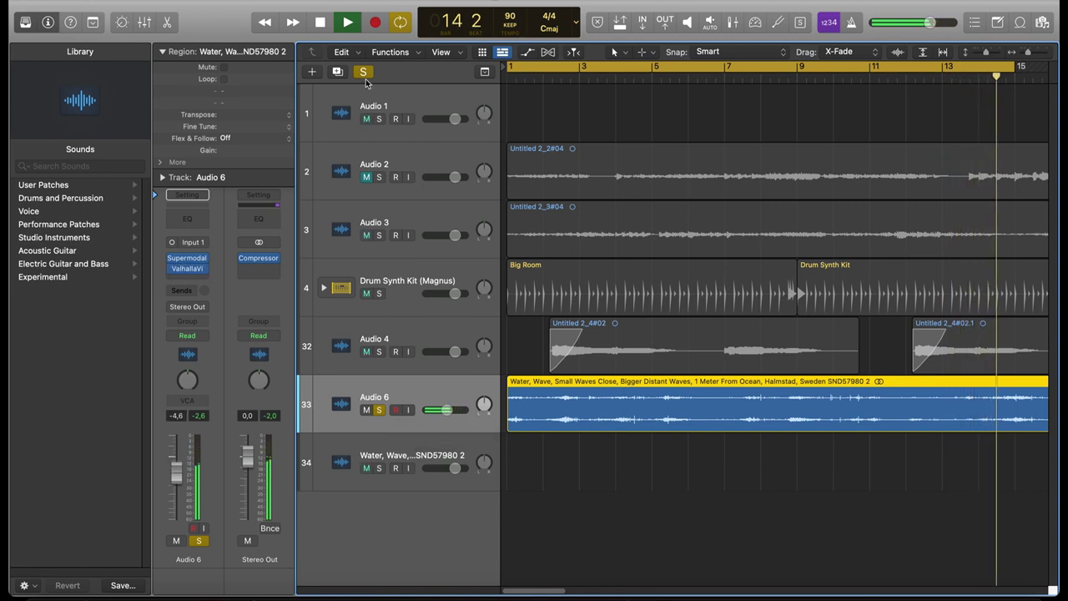
click(363, 71)
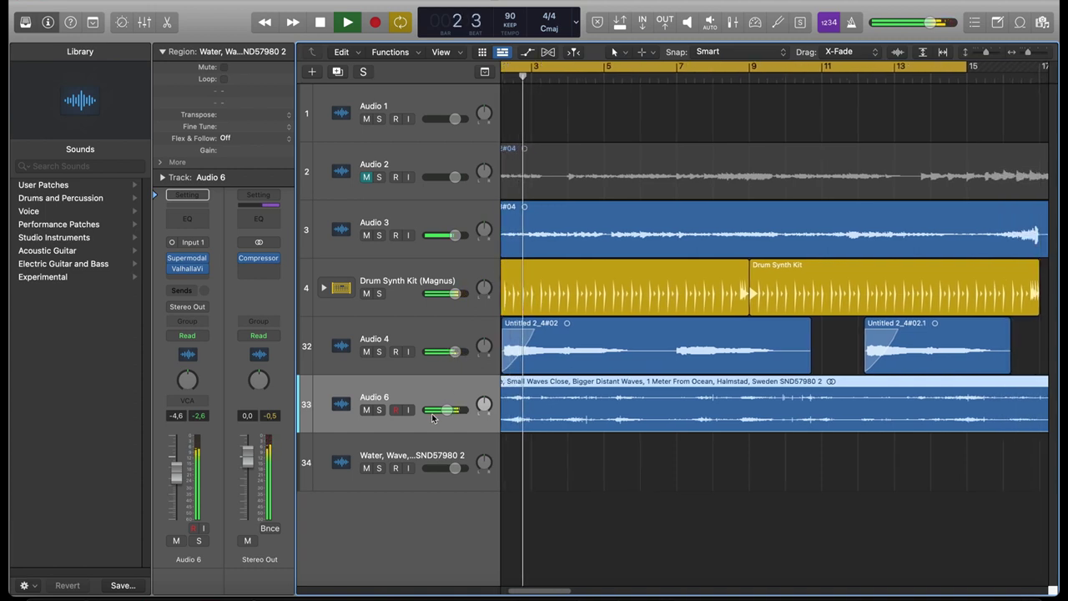
Add a Channel EQ to Audio 6 with a -7.8 dB cut at 1300 Hz and a high cut at 10100 Hz.
click(188, 220)
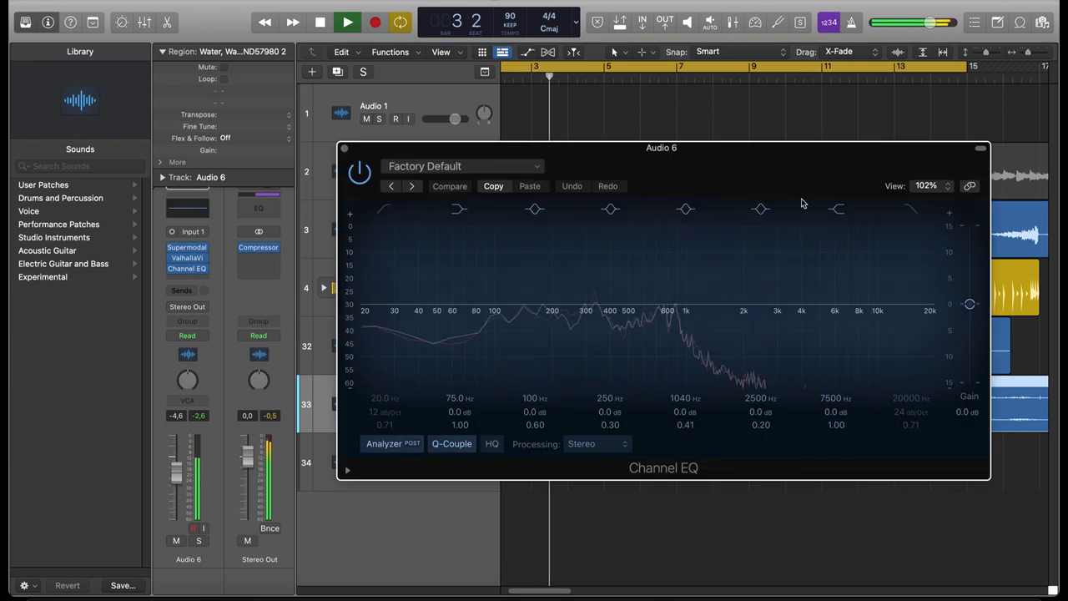
drag(759, 304, 708, 345)
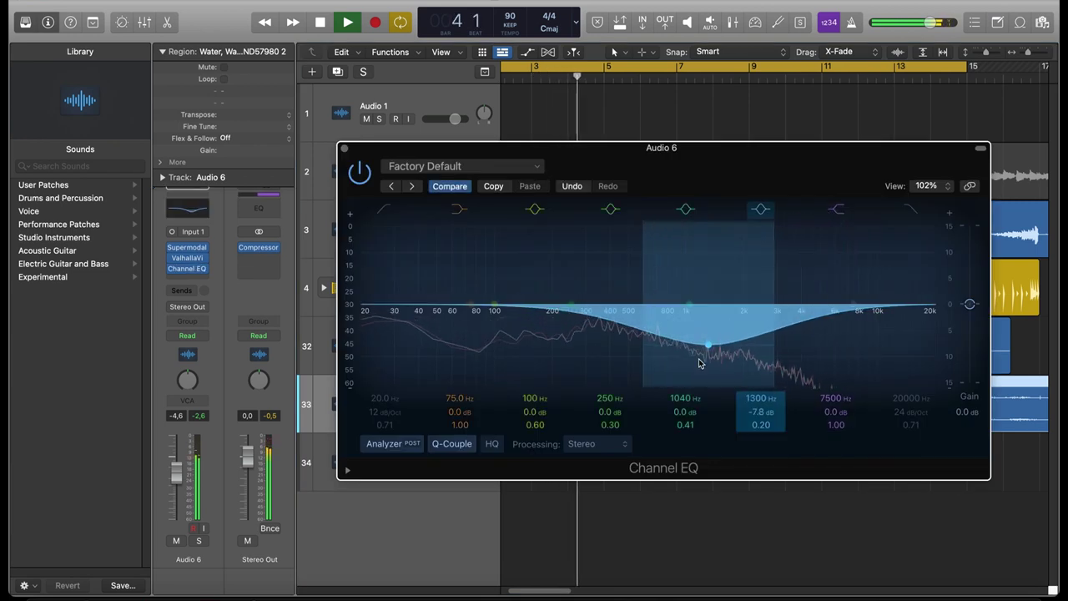
drag(918, 276, 878, 321)
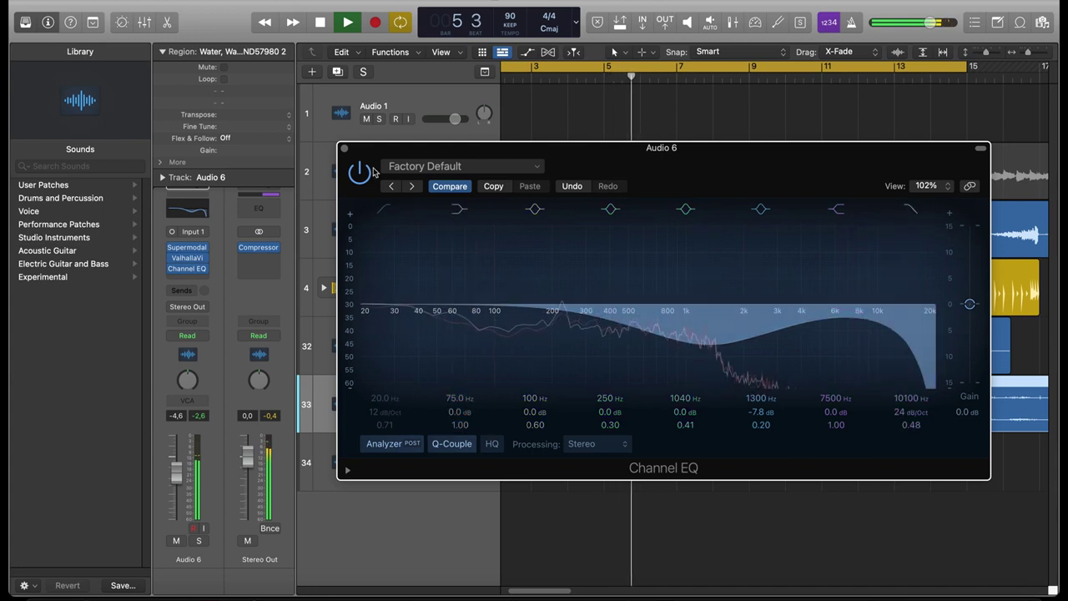
click(344, 148)
Filter the Apple Loops to Percussion instruments and preview the Big Maracas 08 loop.
key(super+Left)
key(super+Left)
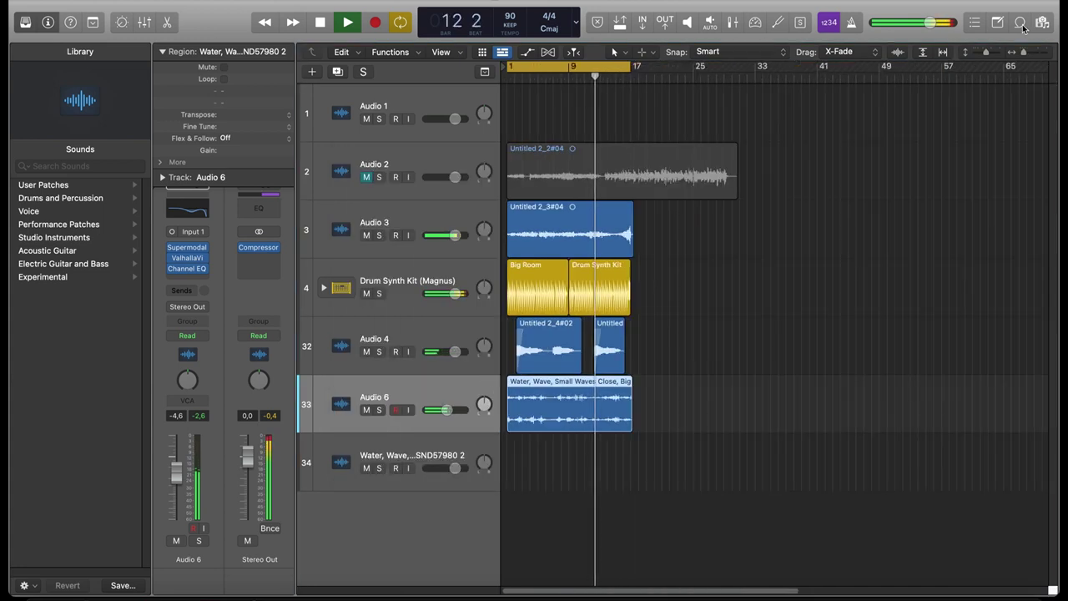
click(1021, 24)
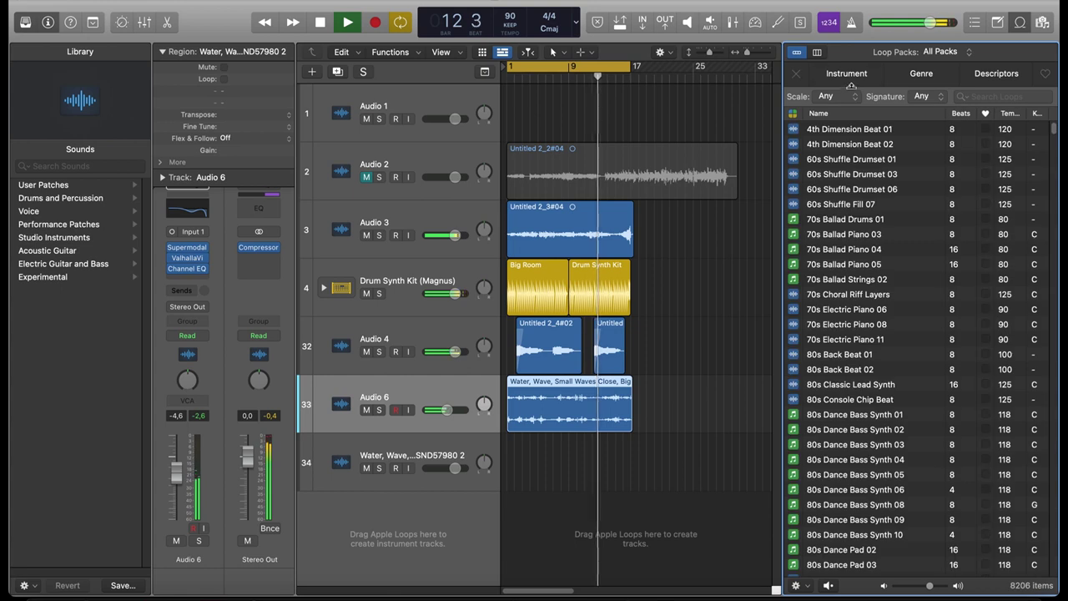
click(851, 75)
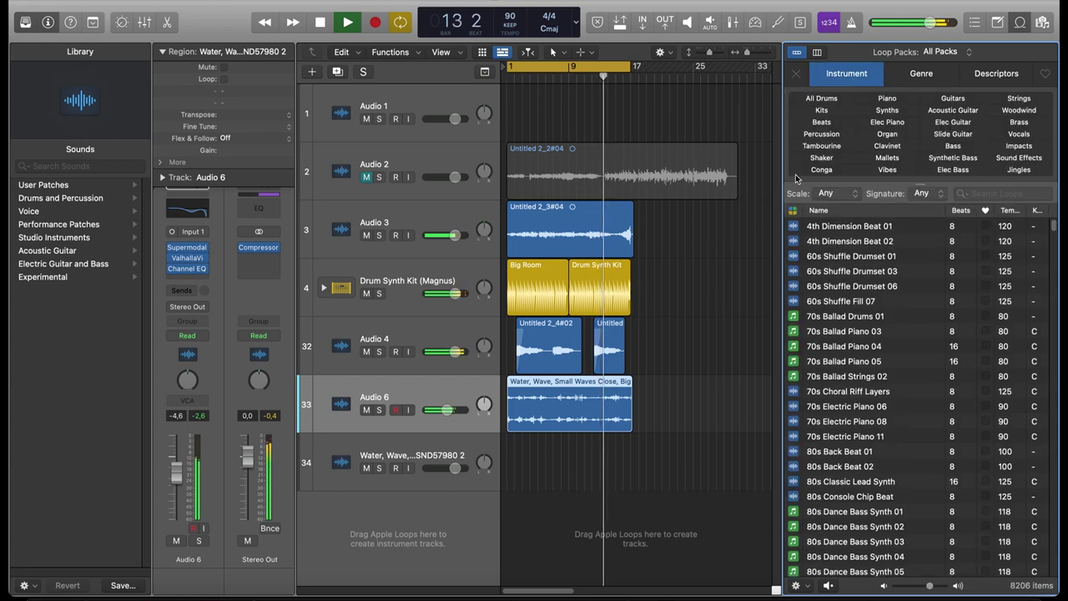
click(826, 124)
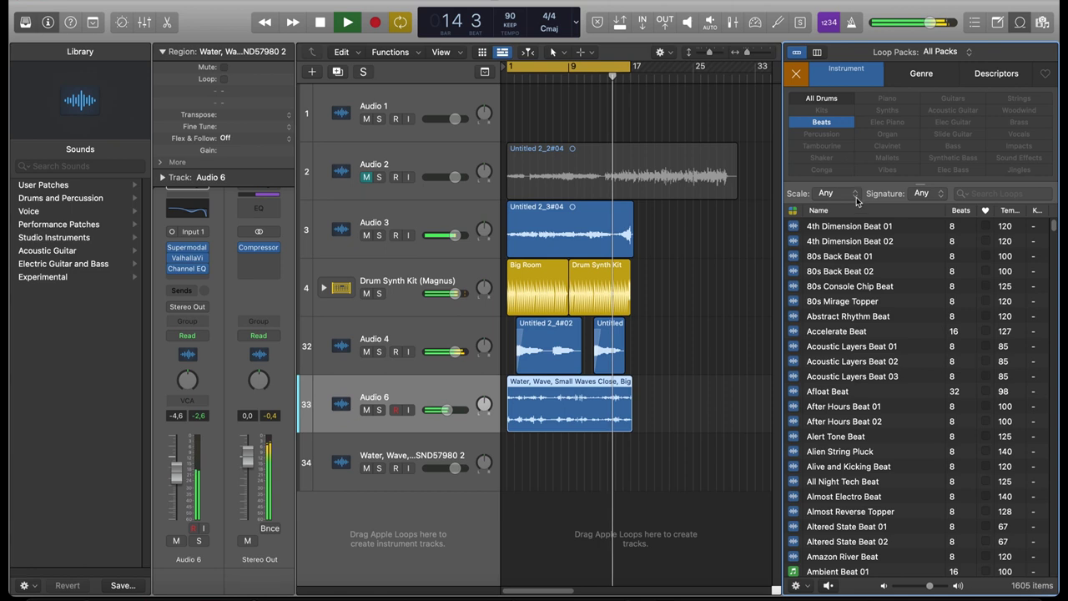
click(824, 124)
click(825, 133)
click(838, 331)
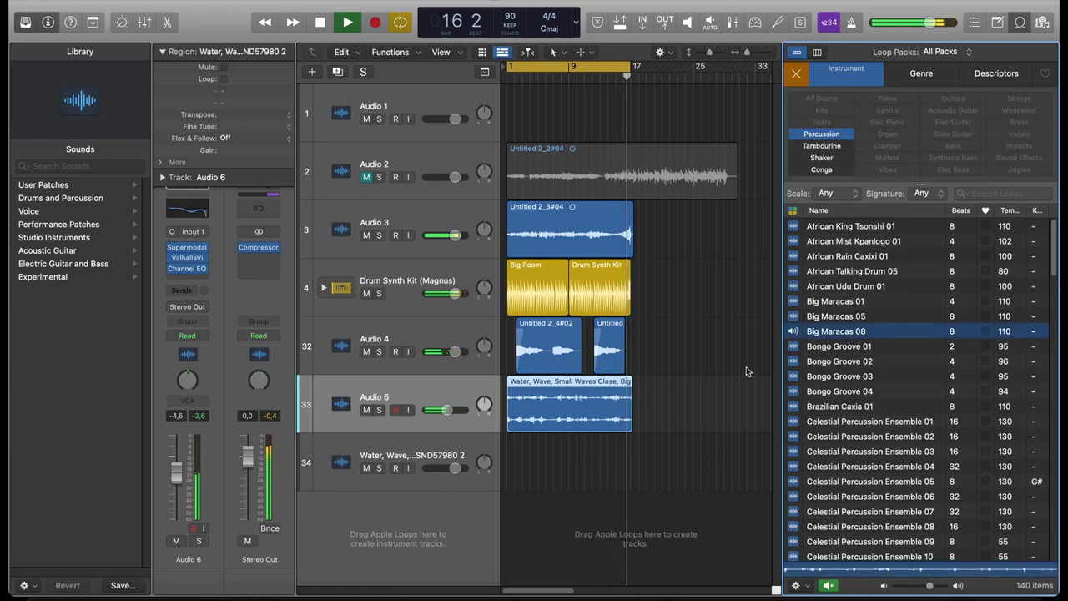
Place the Big Maracas 08 loop on track 34 below Audio 6 and lower that track's volume to -3.6 dB.
drag(838, 331, 630, 443)
click(452, 467)
drag(452, 467, 449, 467)
Duplicate the Audio 6 track with its plug-ins and move the Big Maracas 08 region onto the new track.
click(447, 399)
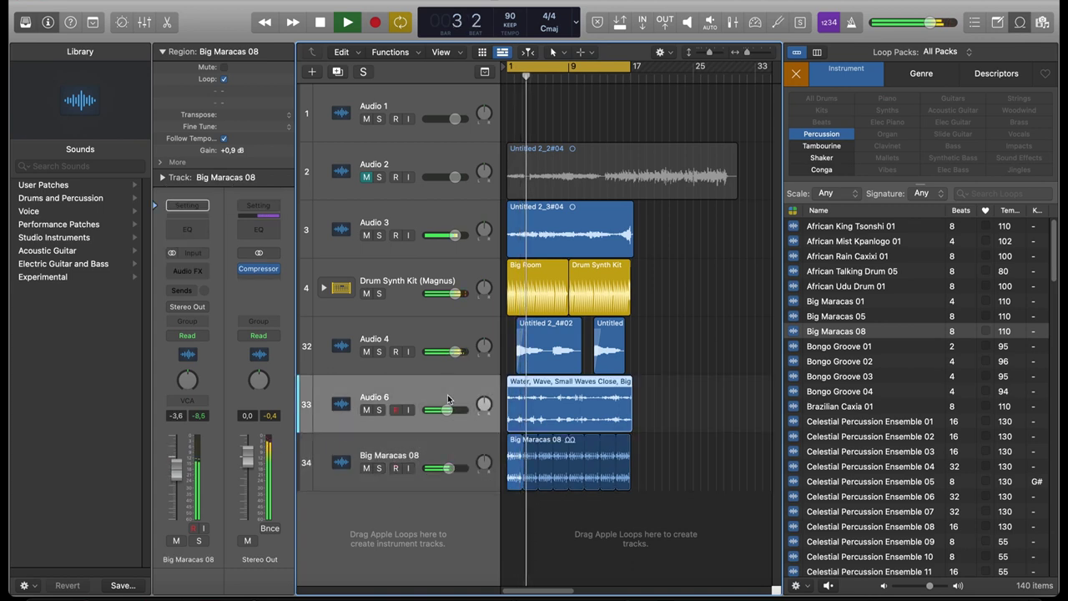
key(super+d)
drag(512, 500, 512, 442)
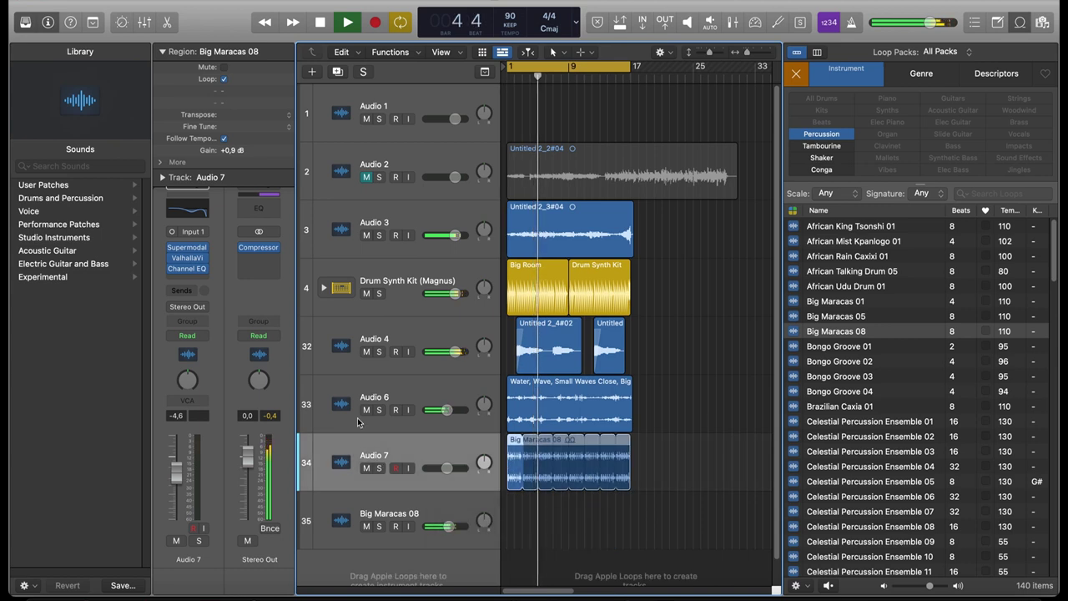
Bypass the Channel EQ and Valhalla reverb on Audio 7 and load Supermodal's Choir preset from the Dramatic bank.
mouse_move(175, 273)
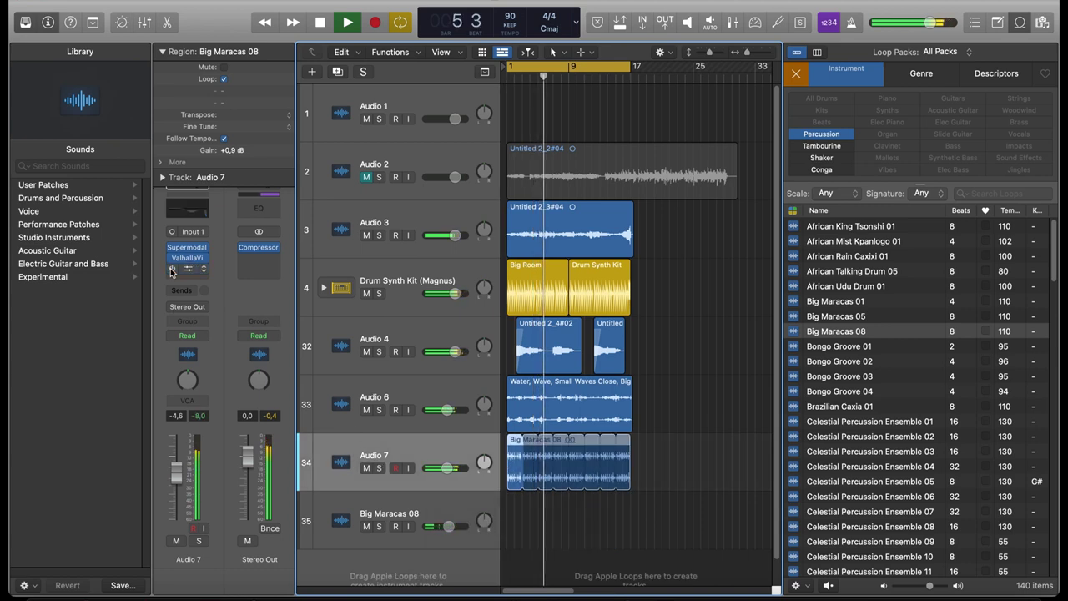
mouse_move(183, 252)
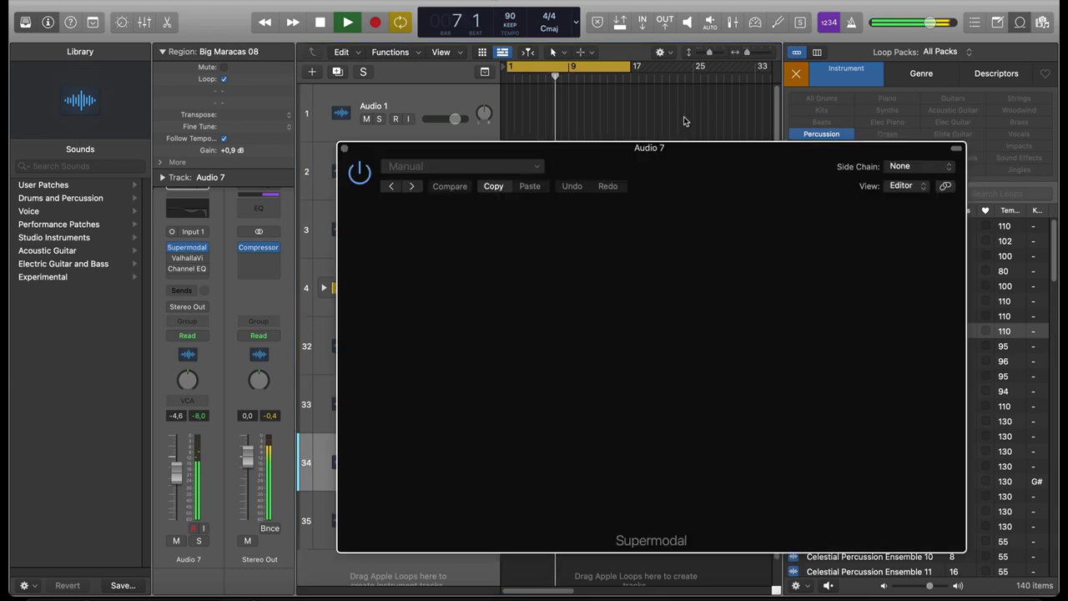
click(576, 211)
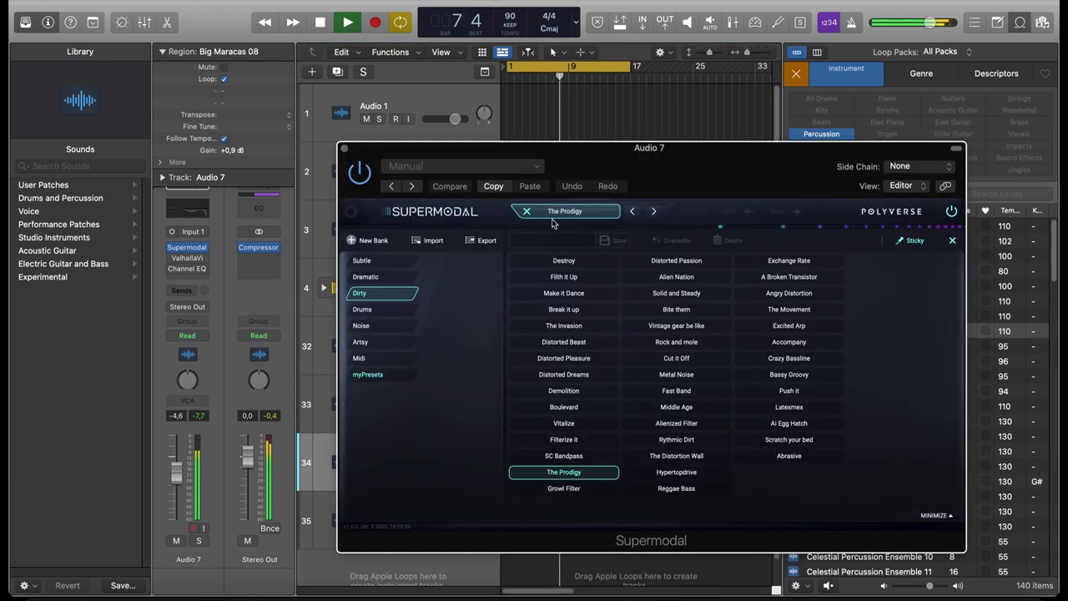
click(375, 277)
click(555, 279)
click(573, 262)
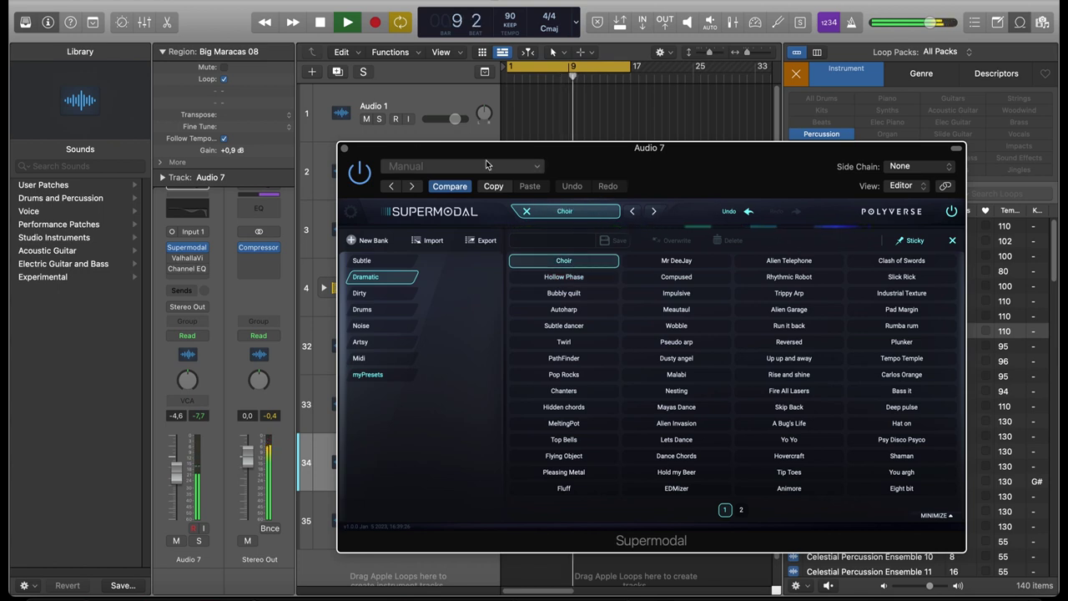
Audition the Choir preset with Audio 7 soloed and Supermodal open, and set the track's volume to -3.7 dB in the full mix.
click(344, 148)
click(378, 468)
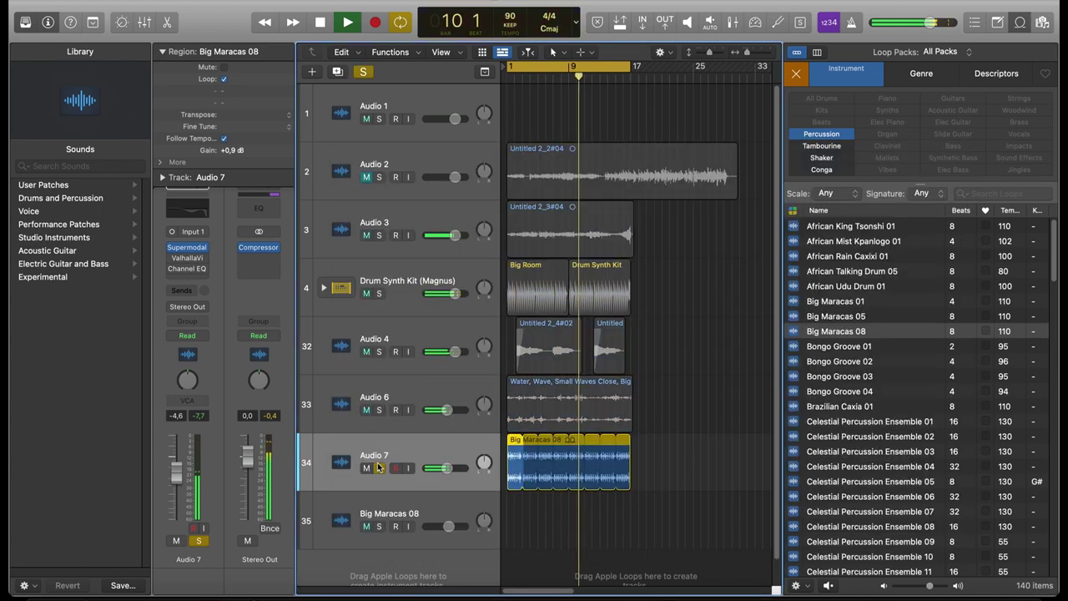
click(190, 250)
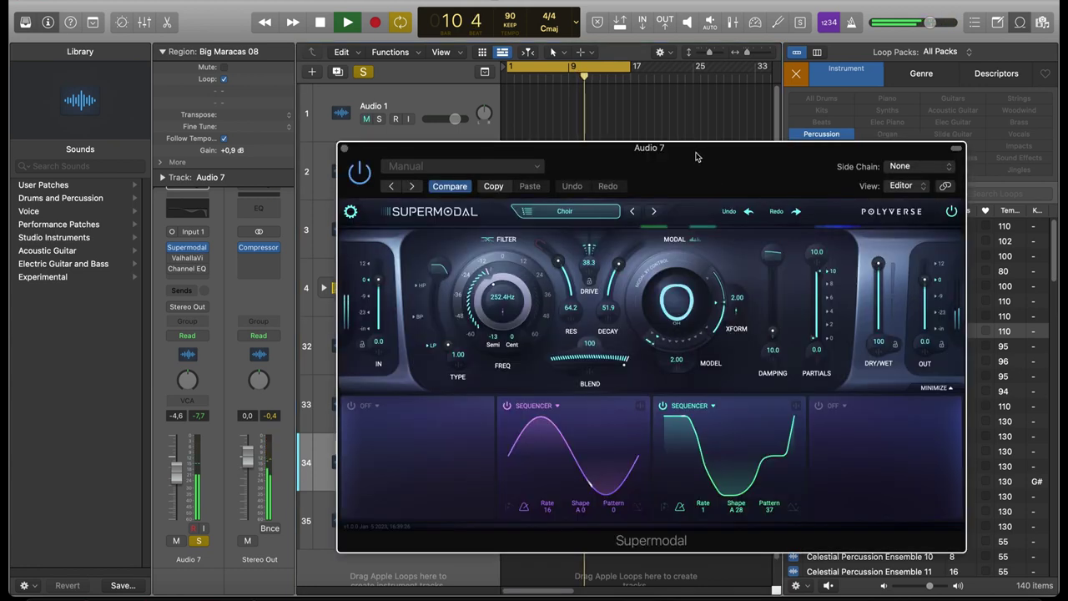
drag(698, 152, 615, 98)
click(572, 160)
click(571, 157)
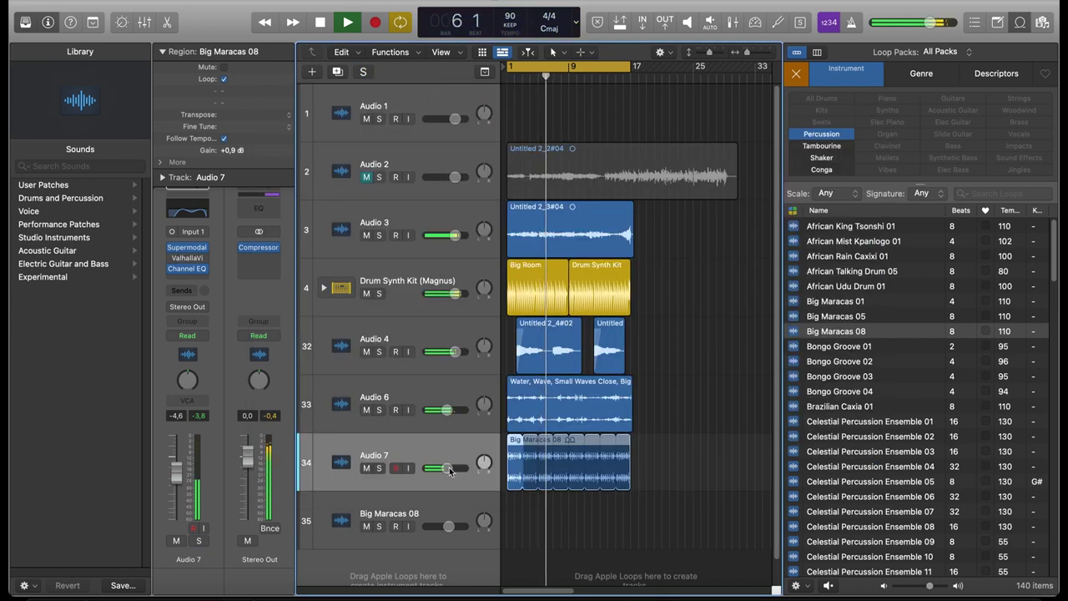
drag(449, 469, 451, 469)
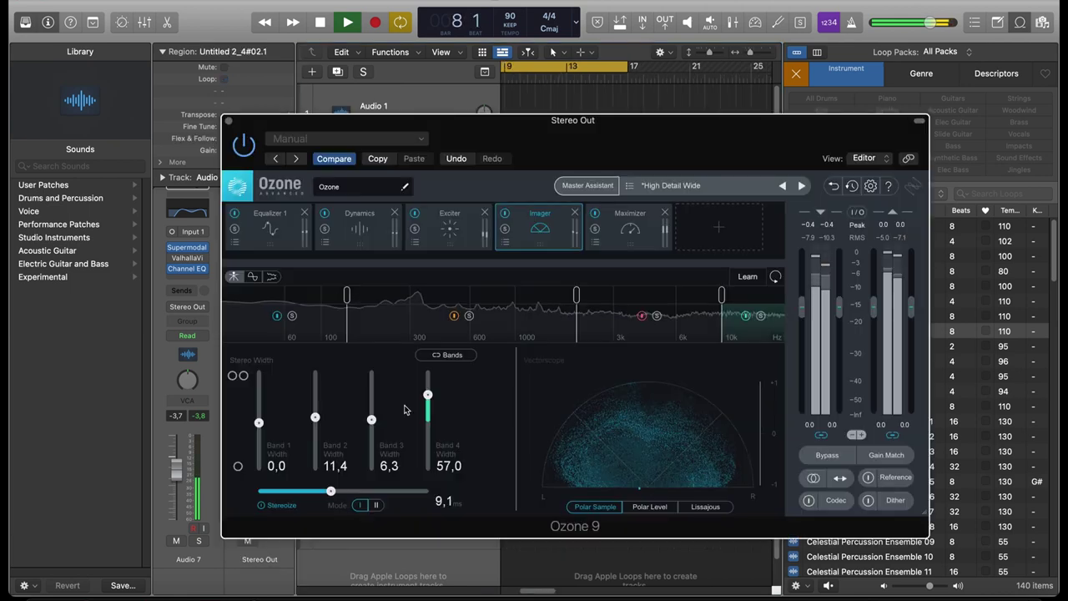
In Ozone 9 on the Stereo Out, set Imager Band 3 width to 55.7 and adjust the Dynamics Band 3 thresholds, with the compressor at -33.8 dB.
drag(372, 419, 371, 396)
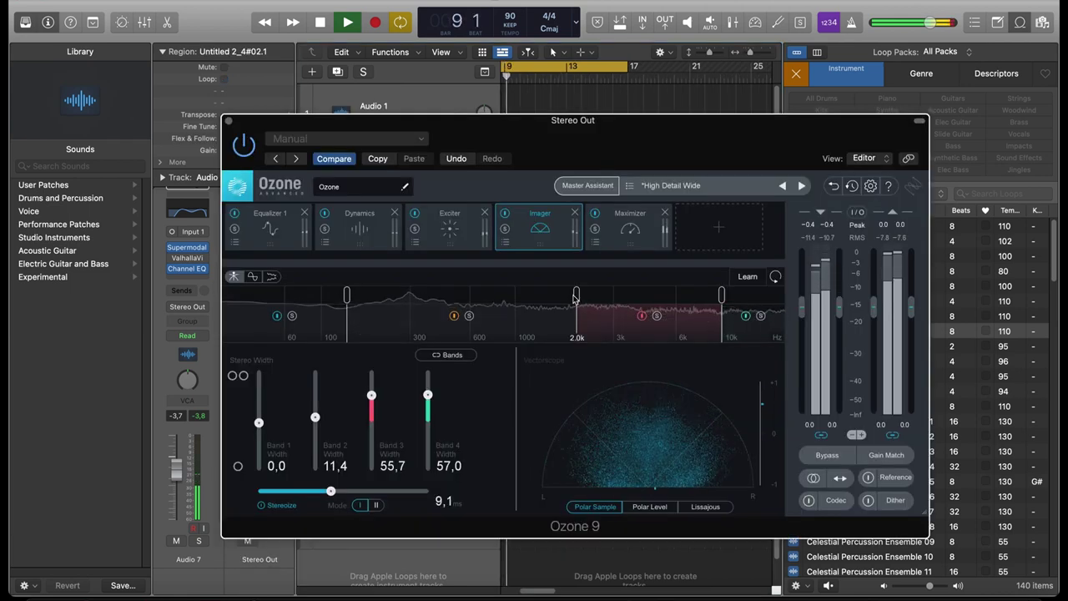
click(360, 227)
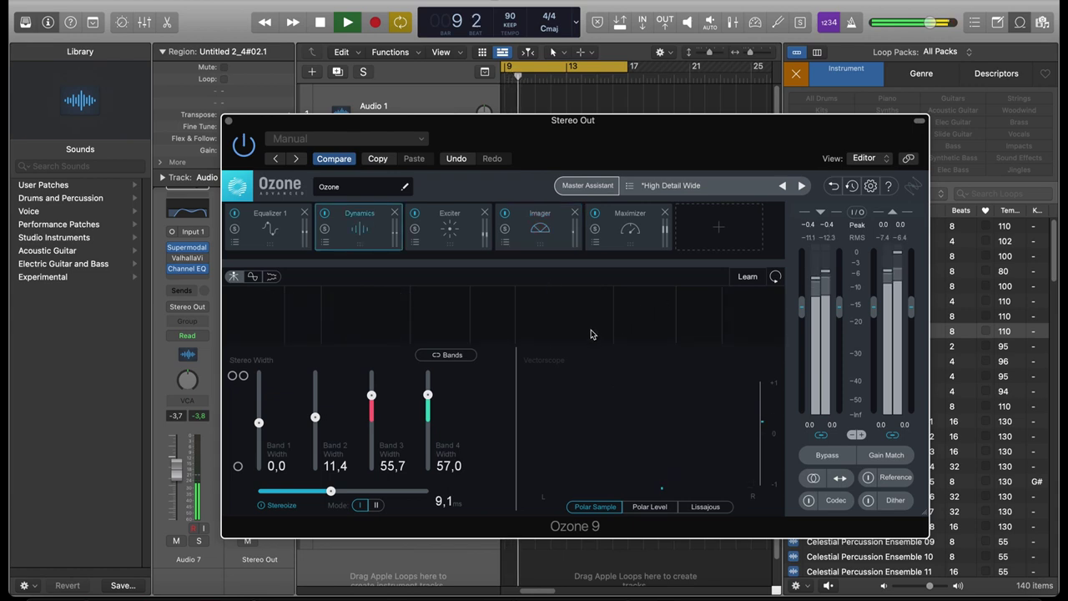
drag(668, 402, 652, 416)
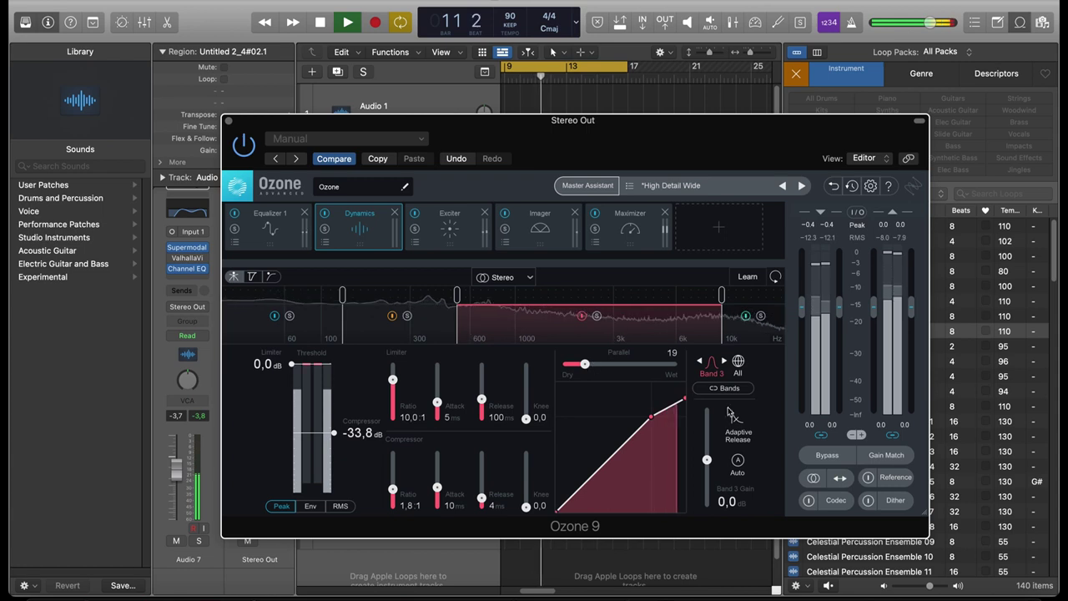
drag(291, 364, 291, 384)
click(229, 121)
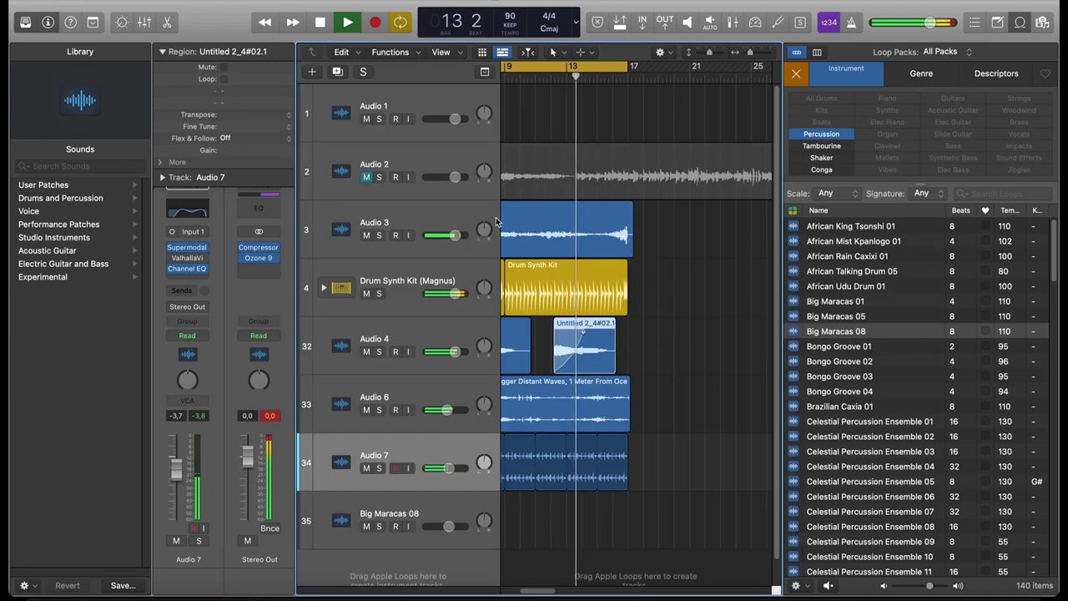
Add a Channel EQ to the Stereo Out with a -5.1 dB high shelf at 7050 Hz and a -3.7 dB cut at 318 Hz.
click(264, 209)
drag(880, 336, 873, 342)
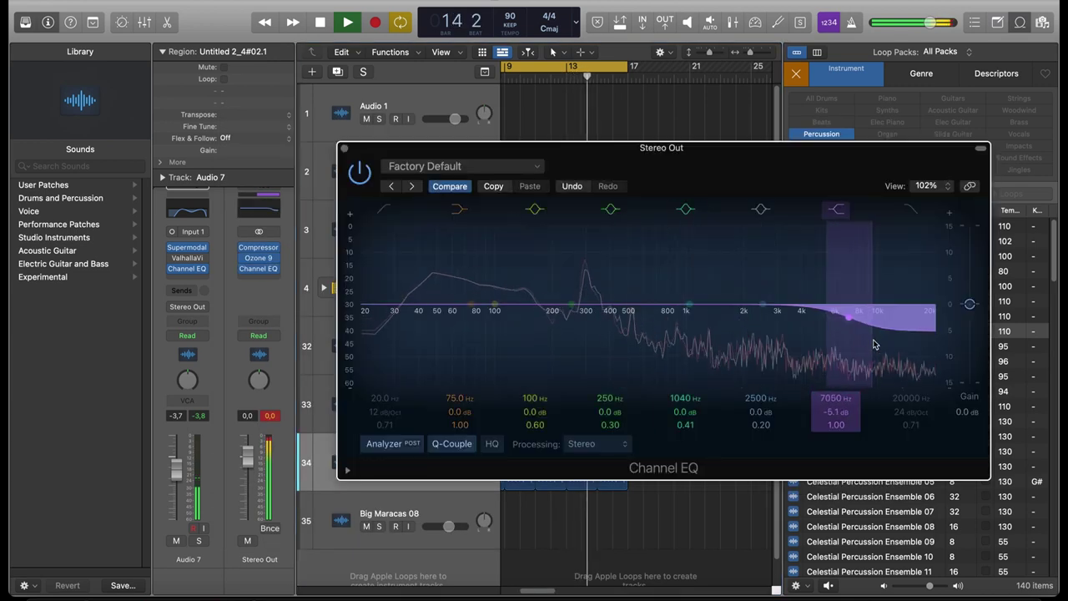
drag(579, 300, 593, 329)
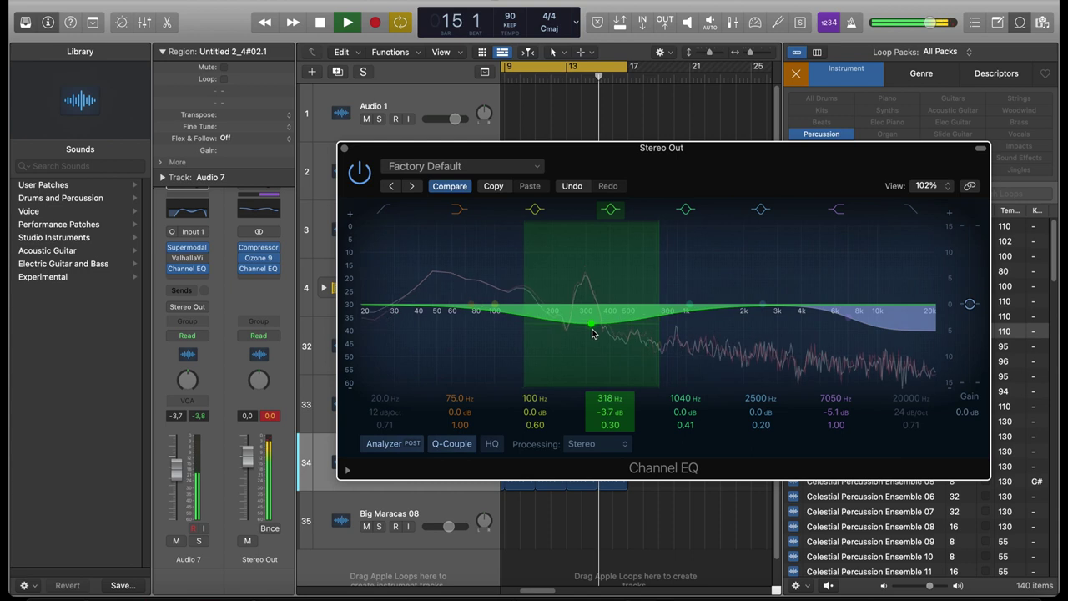
click(344, 149)
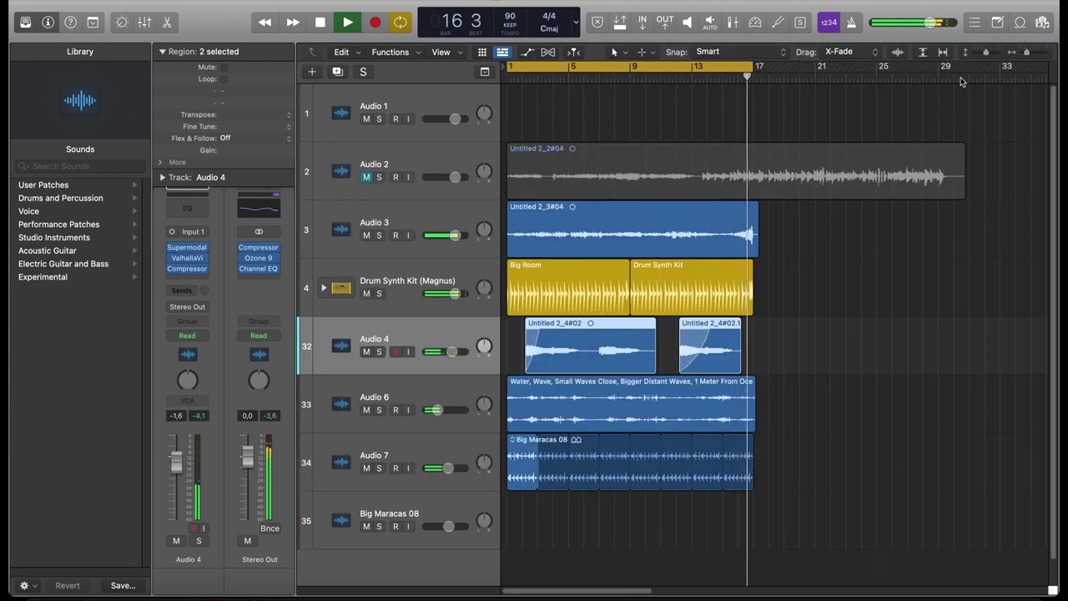
Stop the arrangement's playback.
key(space)
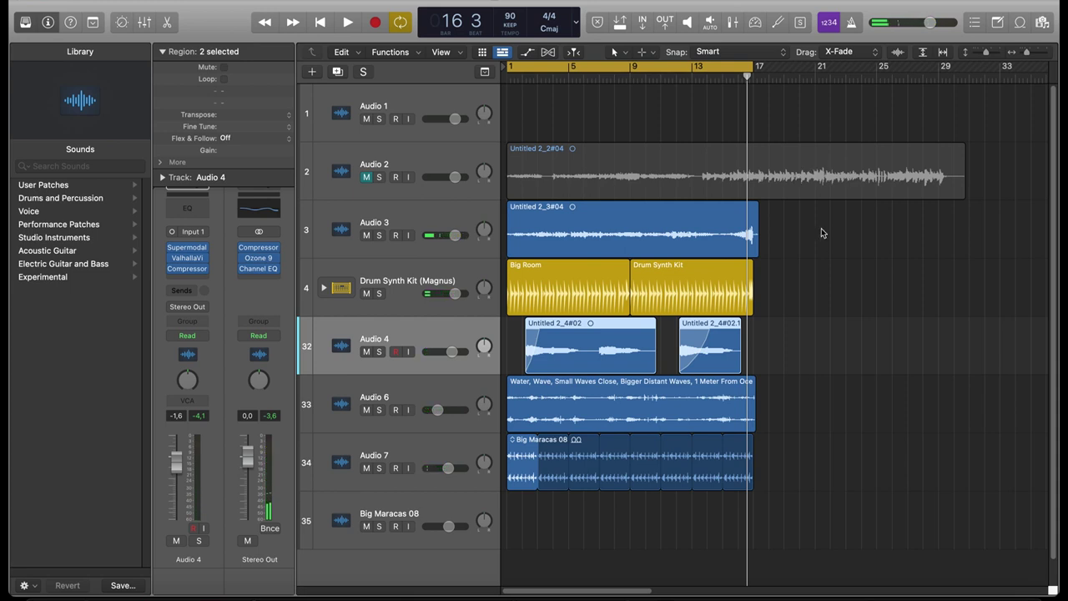
scroll(402, 316, up, 5)
scroll(401, 317, down, 6)
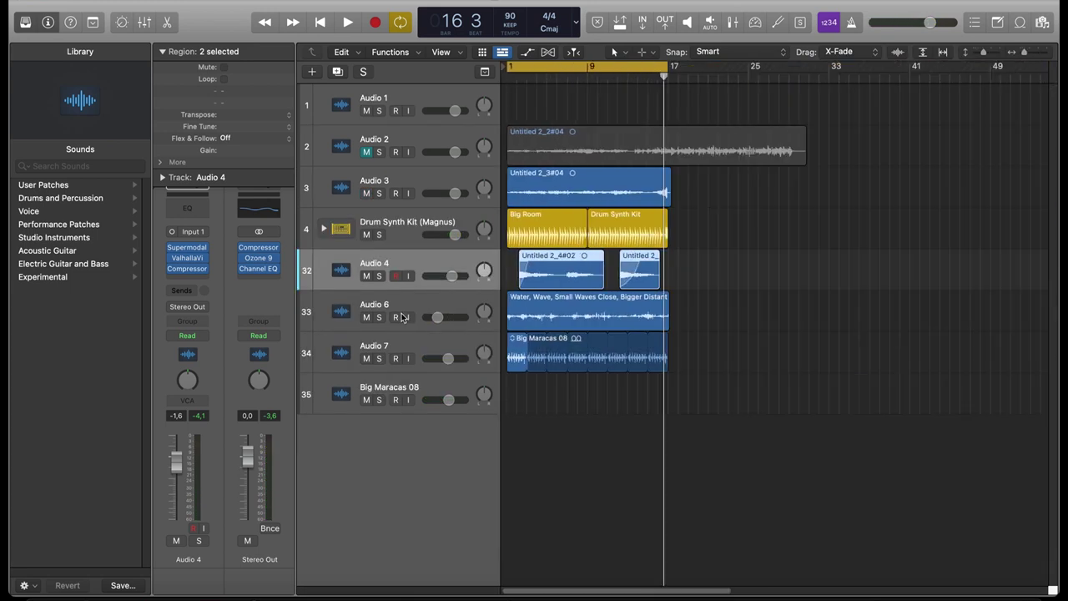
Make the third modulator in Audio 7's Supermodal an ADSR envelope with 3777 ms attack, 625 ms decay and 35.85% sustain.
click(432, 343)
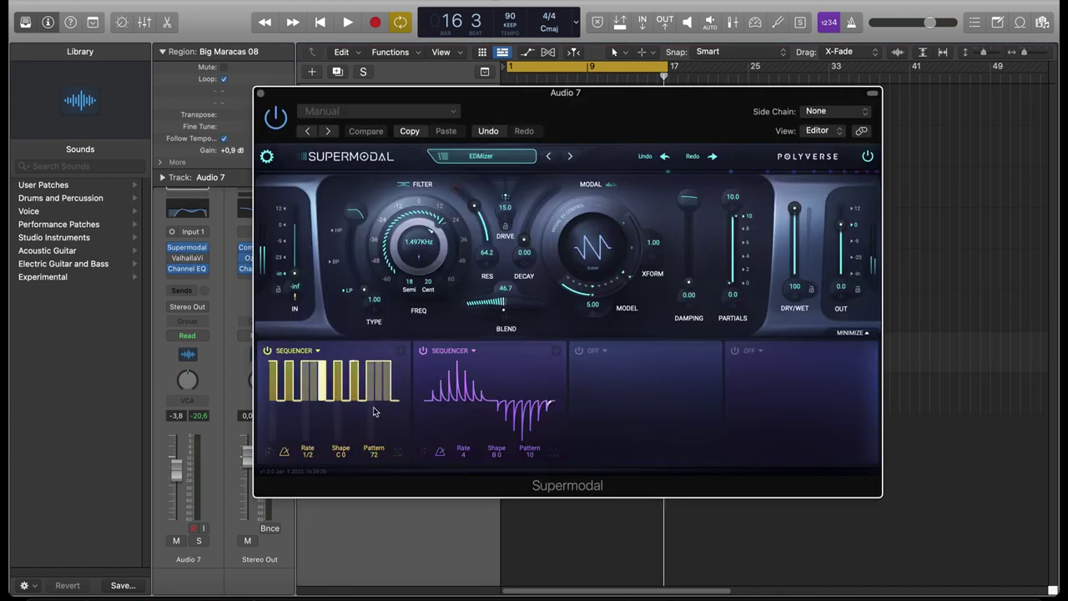
click(681, 442)
click(603, 354)
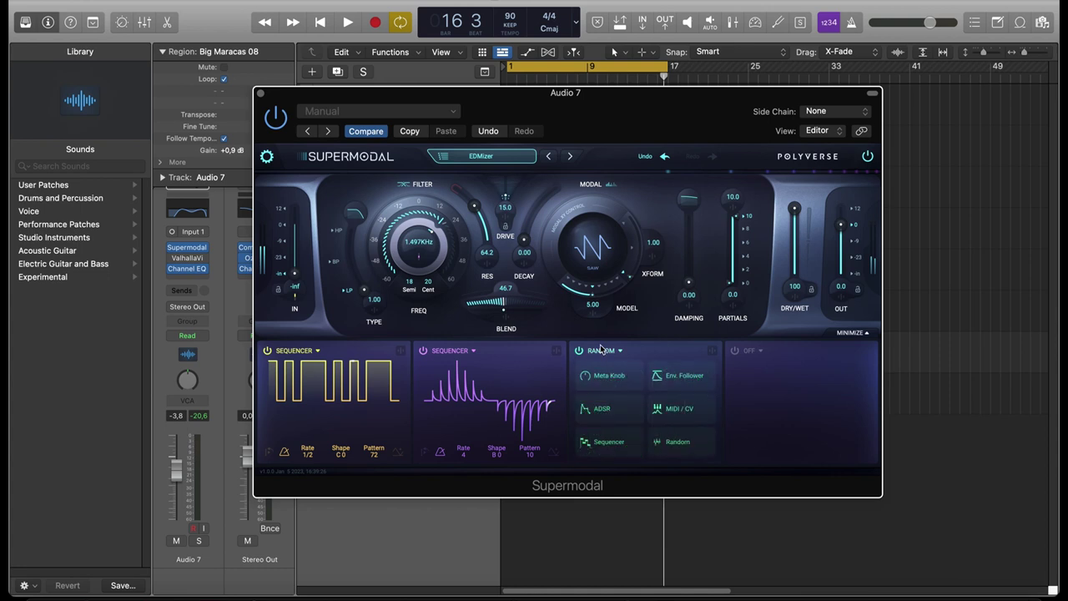
click(603, 415)
drag(589, 389, 626, 414)
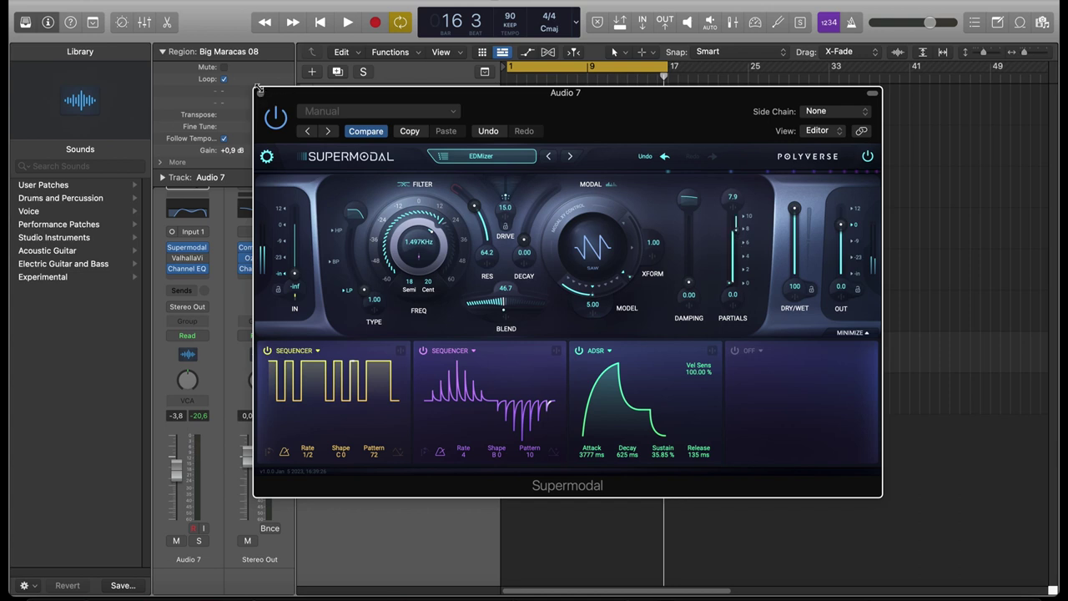
View the Dramatic preset bank in Audio 7's Supermodal and close the plug-in to look over the whole arrangement.
drag(464, 104, 430, 110)
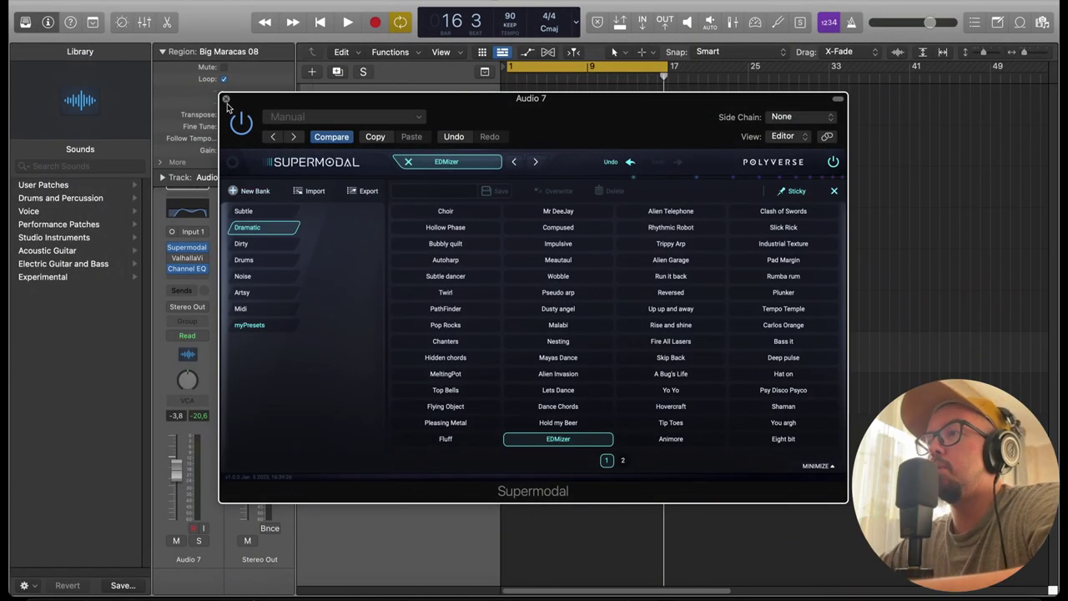
click(225, 98)
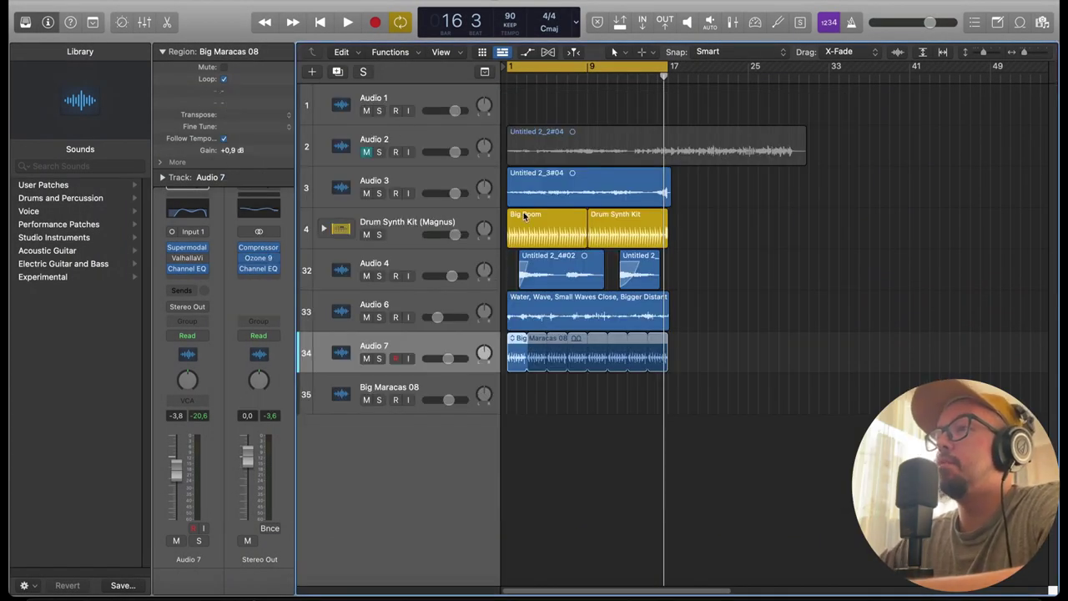
scroll(831, 162, up, 5)
scroll(831, 162, down, 7)
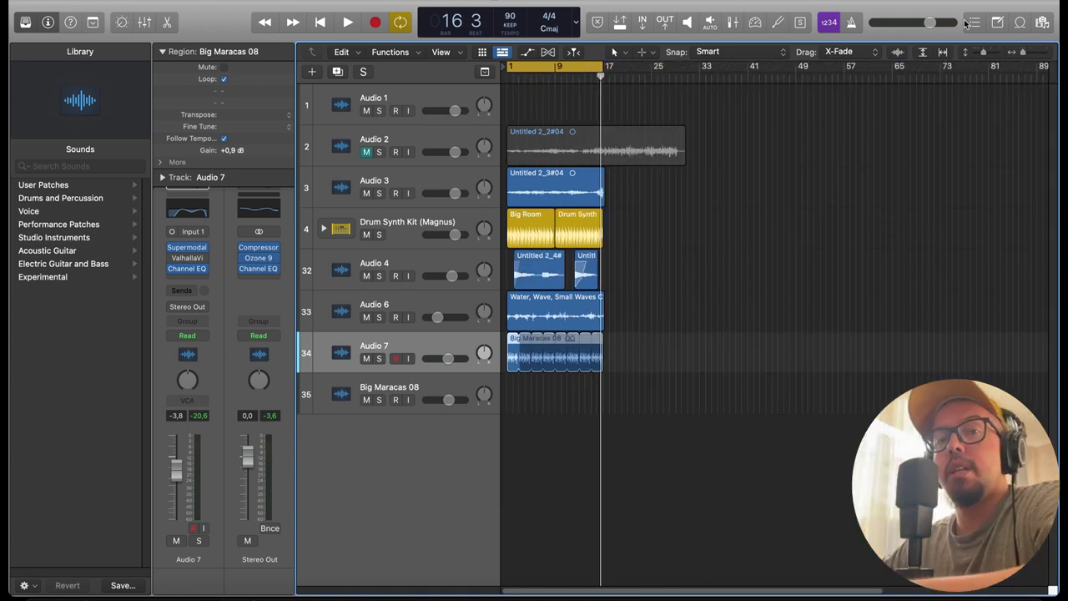